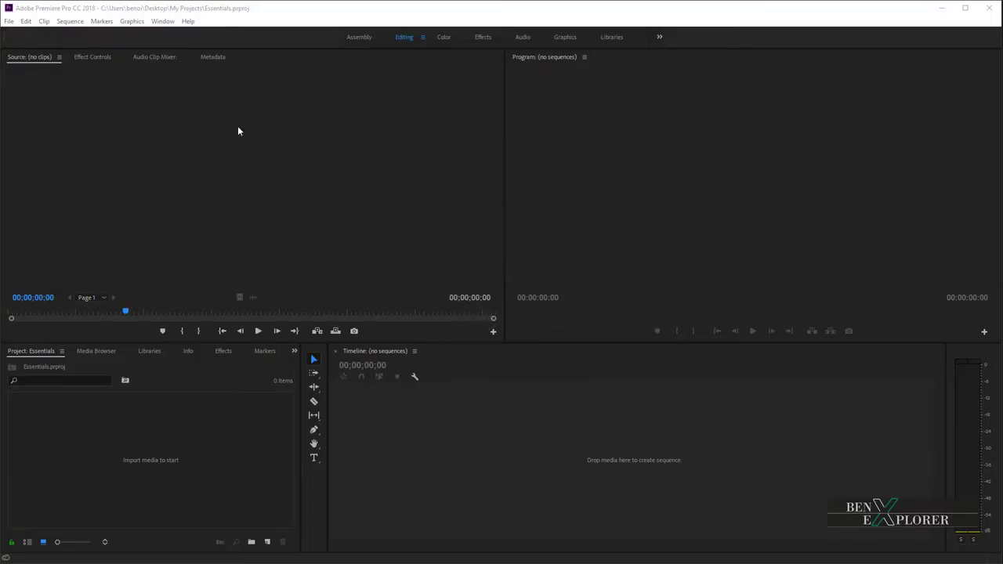
# Step: Import Bikers on Street.mp4, Daytime Bikers.mp4 and Racing Mountain Bike.mp4 from Desktop > Tutorial Files > Video
pyautogui.doubleClick(133, 458)
pyautogui.click(124, 53)
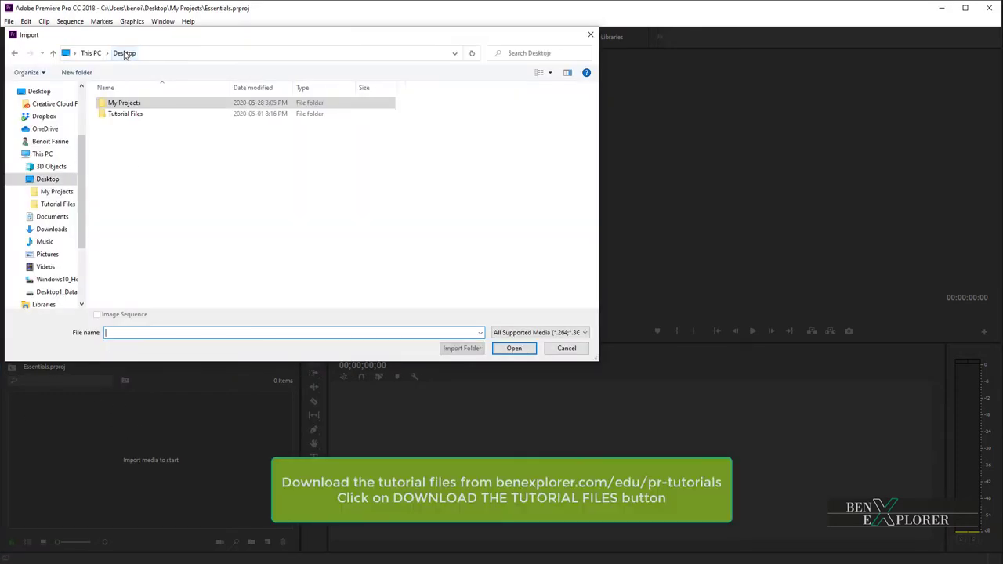
pyautogui.doubleClick(128, 113)
pyautogui.doubleClick(118, 136)
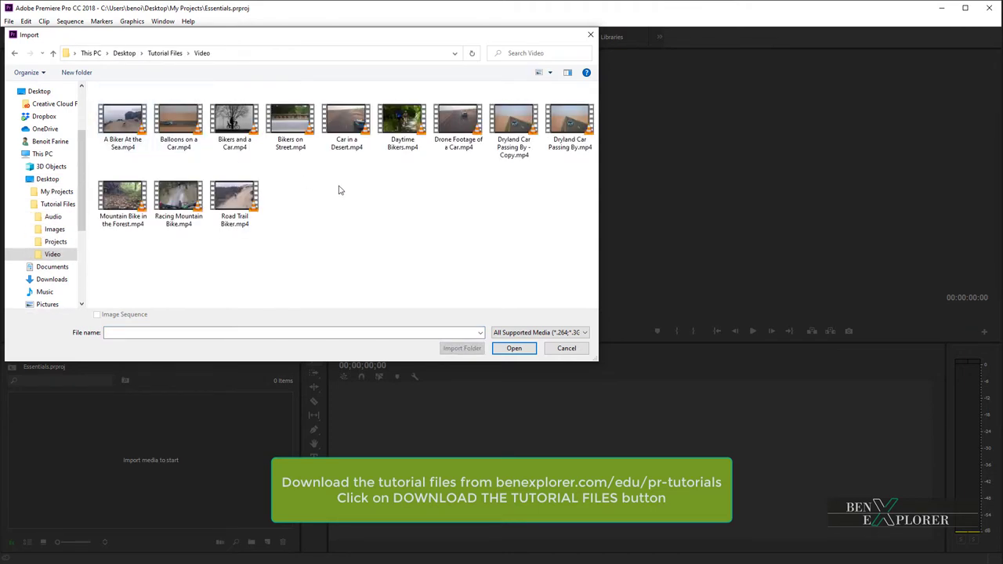
pyautogui.click(297, 152)
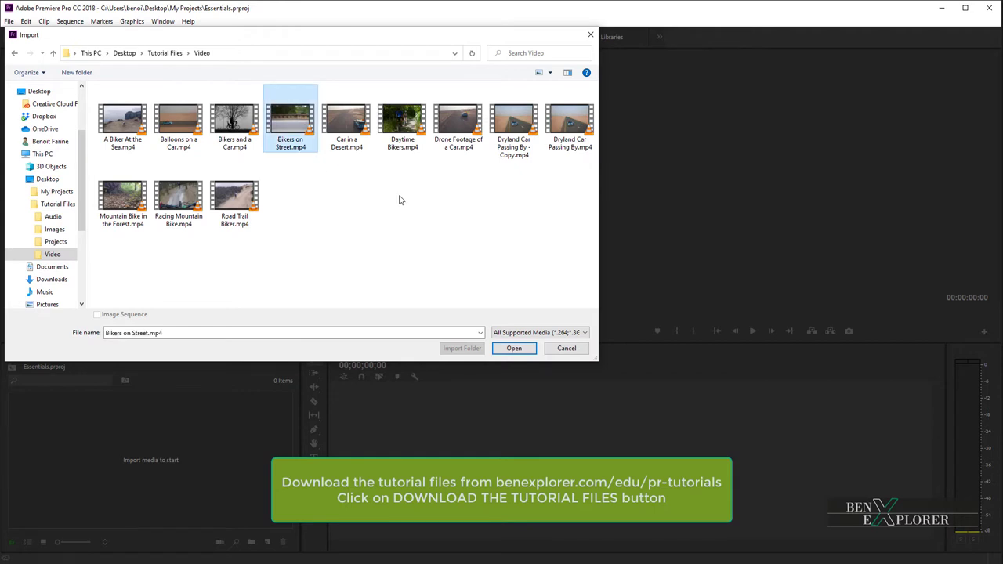
pyautogui.keyDown('ctrl'); pyautogui.click(405, 149); pyautogui.keyUp('ctrl')
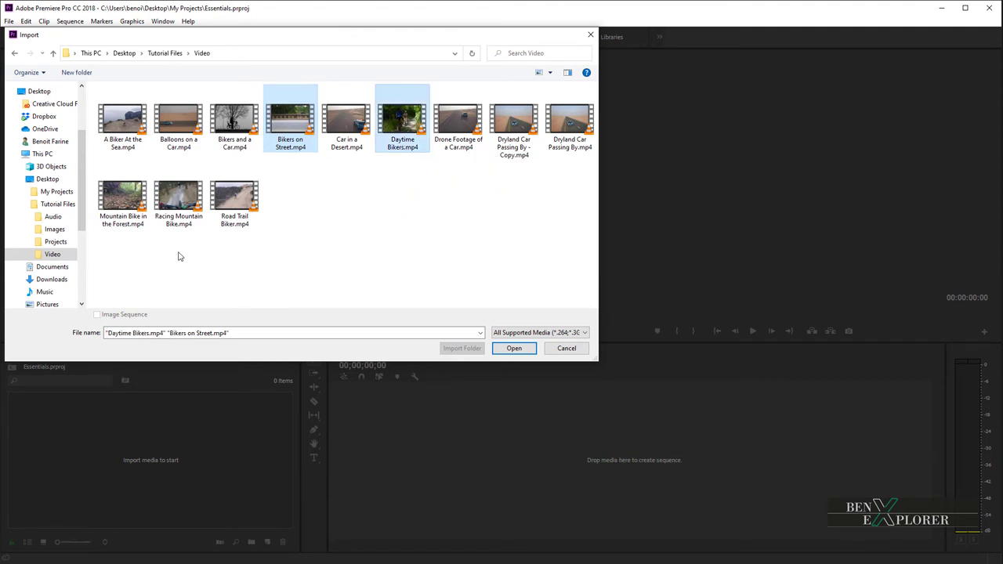
pyautogui.keyDown('ctrl'); pyautogui.click(175, 222); pyautogui.keyUp('ctrl')
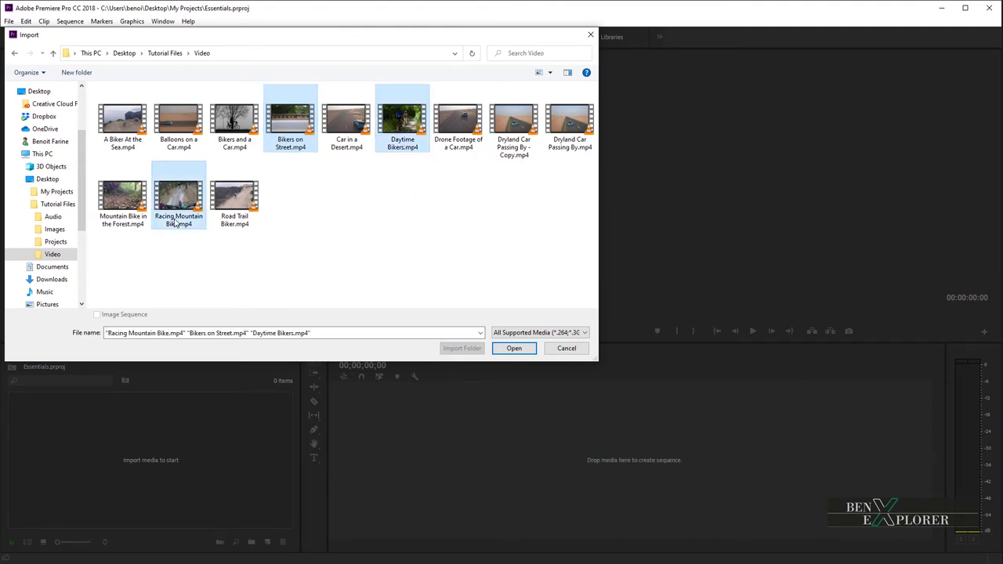
pyautogui.click(529, 352)
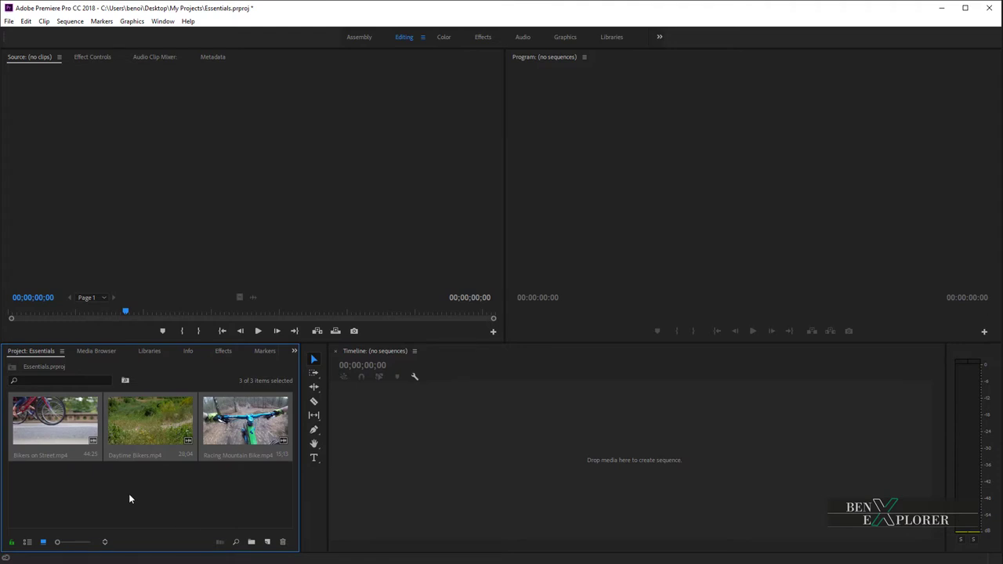
# Step: Load Racing Mountain Bike.mp4 into the Source monitor for preview
pyautogui.doubleClick(217, 457)
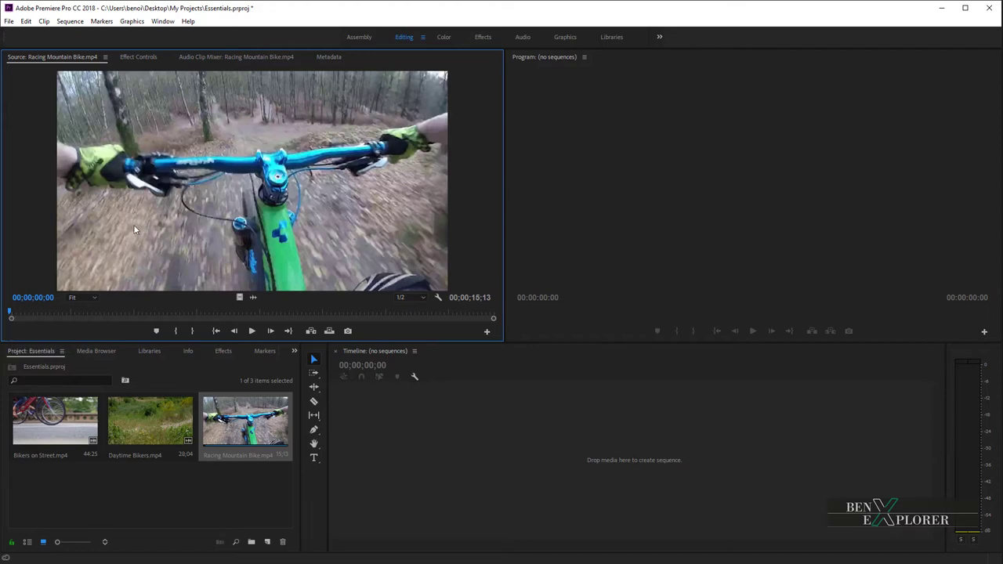
# Step: Scrub into Racing Mountain Bike, then build a sequence from Daytime Bikers and Bikers on Street
pyautogui.moveTo(11, 313); pyautogui.dragTo(31, 324)
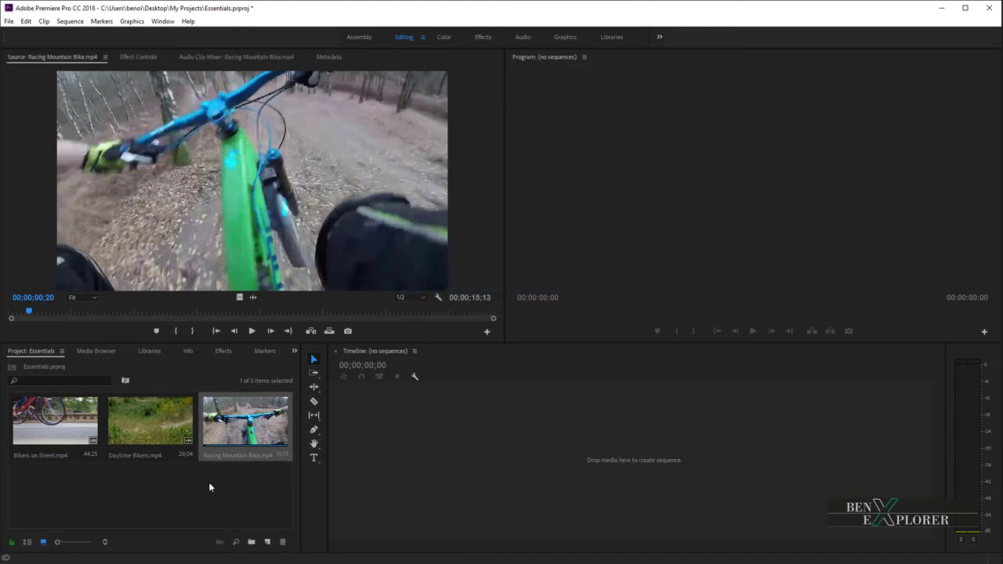
pyautogui.click(150, 457)
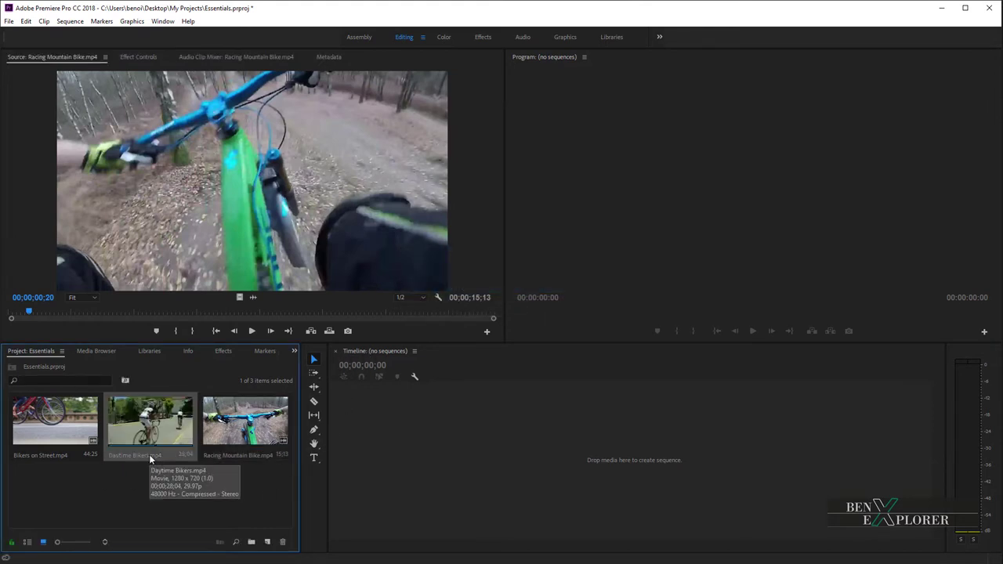
pyautogui.keyDown('ctrl'); pyautogui.click(19, 460); pyautogui.keyUp('ctrl')
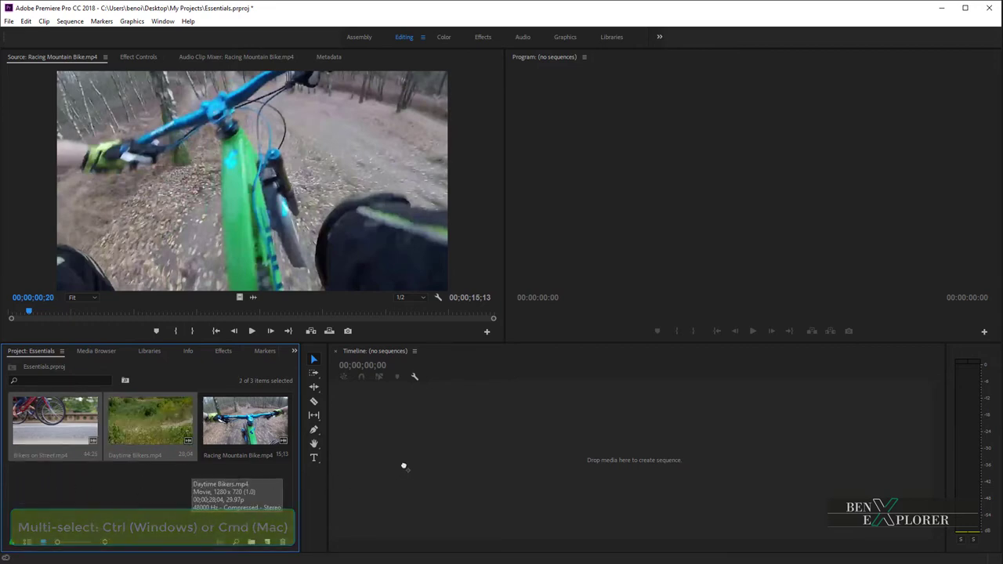
pyautogui.moveTo(149, 423); pyautogui.dragTo(404, 467)
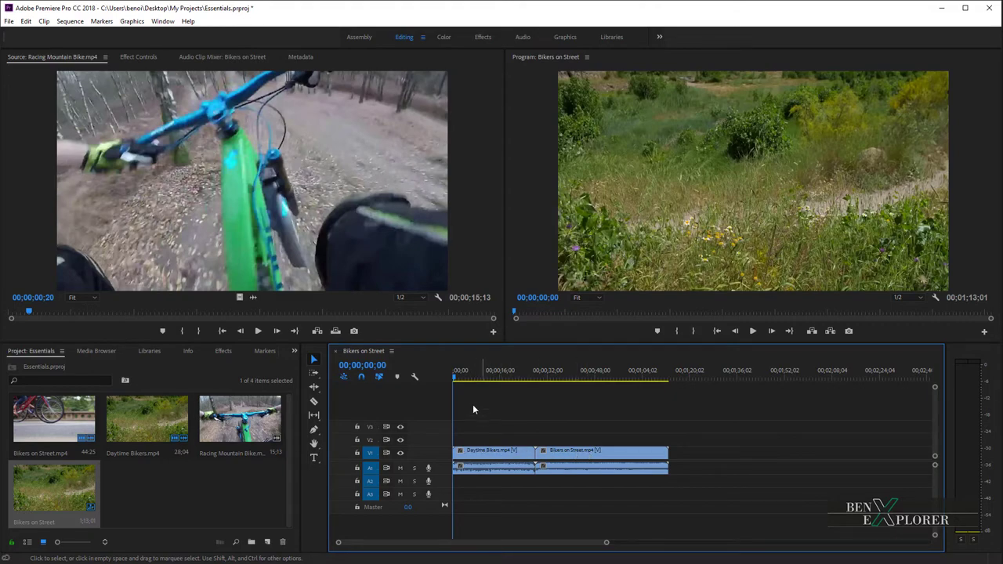
# Step: Scrub the Bikers on Street sequence forward to the street wheel shot near 00;00;46;05
pyautogui.moveTo(455, 380); pyautogui.dragTo(591, 387)
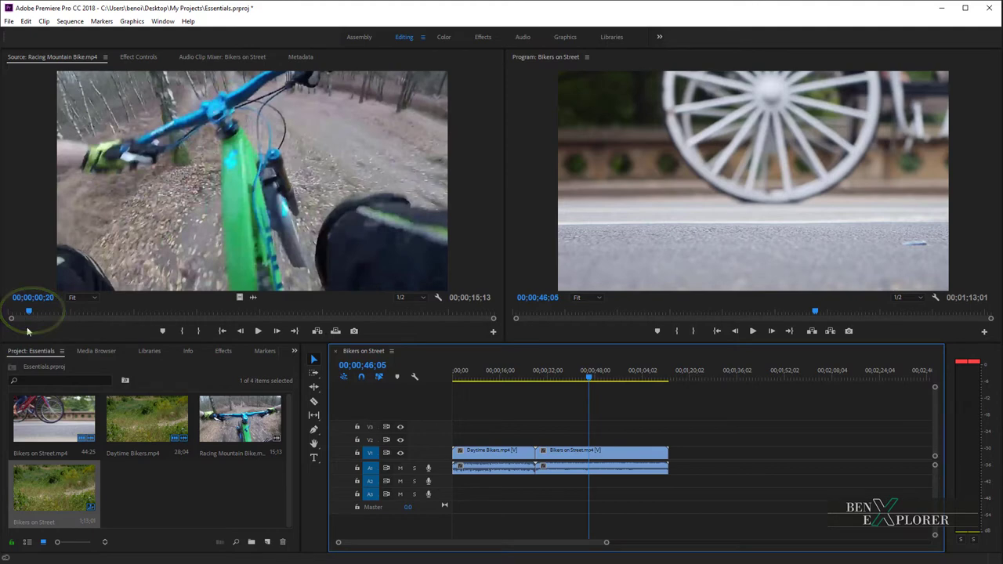
# Step: Nudge both playheads, settling the sequence at 00;00;45;29, and zoom into the Source time ruler
pyautogui.moveTo(28, 311); pyautogui.dragTo(32, 311)
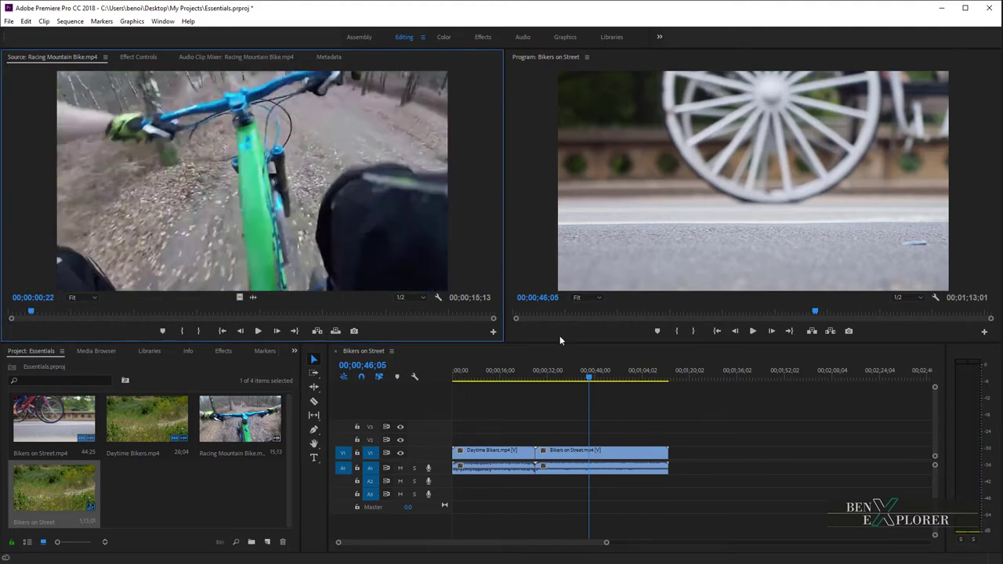
pyautogui.moveTo(817, 317)
pyautogui.mouseDown()
pyautogui.moveTo(851, 317)
pyautogui.moveTo(813, 317)
pyautogui.mouseUp()
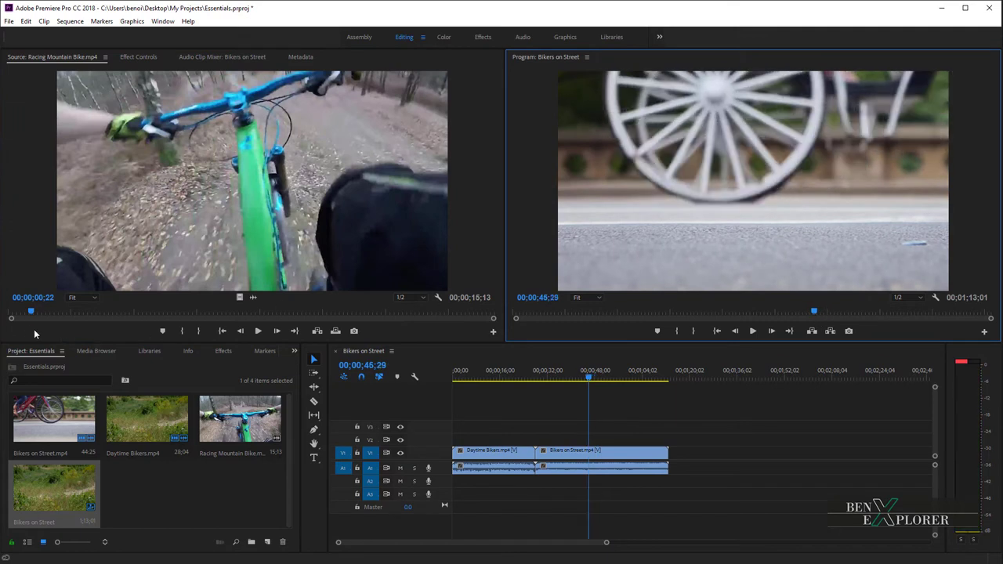
pyautogui.moveTo(11, 318); pyautogui.dragTo(134, 321)
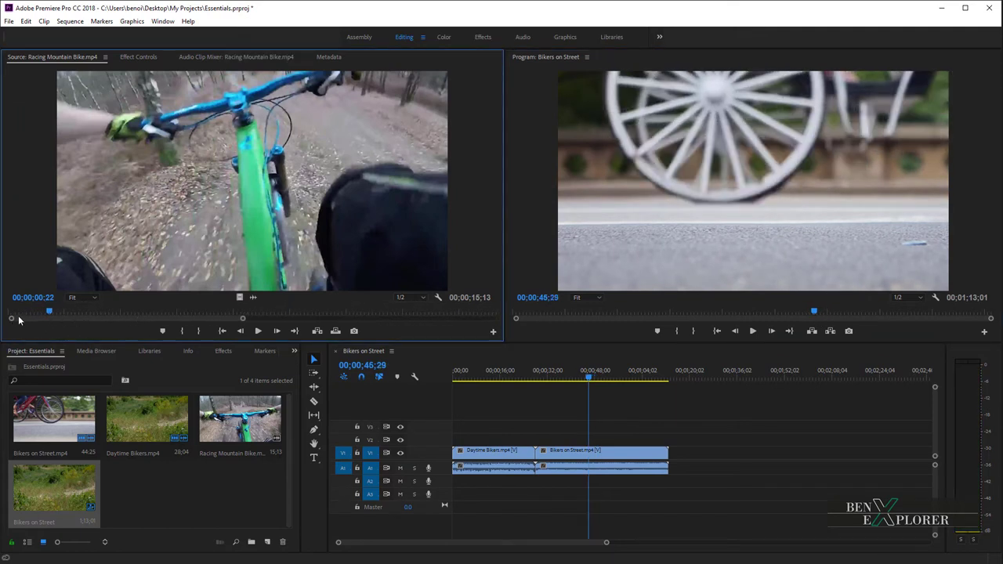
pyautogui.moveTo(13, 319)
pyautogui.mouseDown()
pyautogui.moveTo(619, 325)
pyautogui.moveTo(722, 305)
pyautogui.mouseUp()
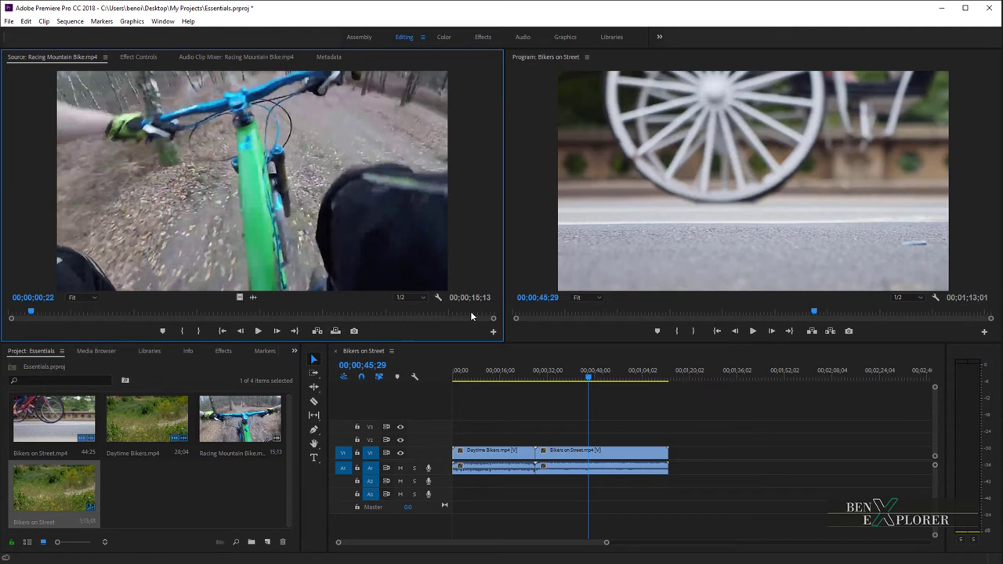
# Step: Pan along the zoomed Source ruler, cueing Racing Mountain Bike at 00;00;05;05
pyautogui.scroll(5, 11, 320)
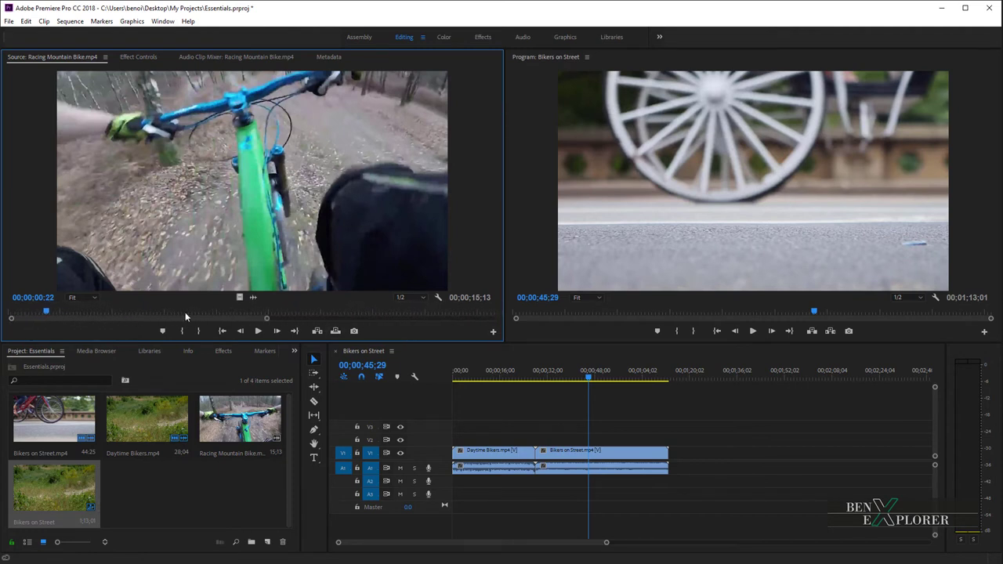
pyautogui.scroll(8, 270, 318)
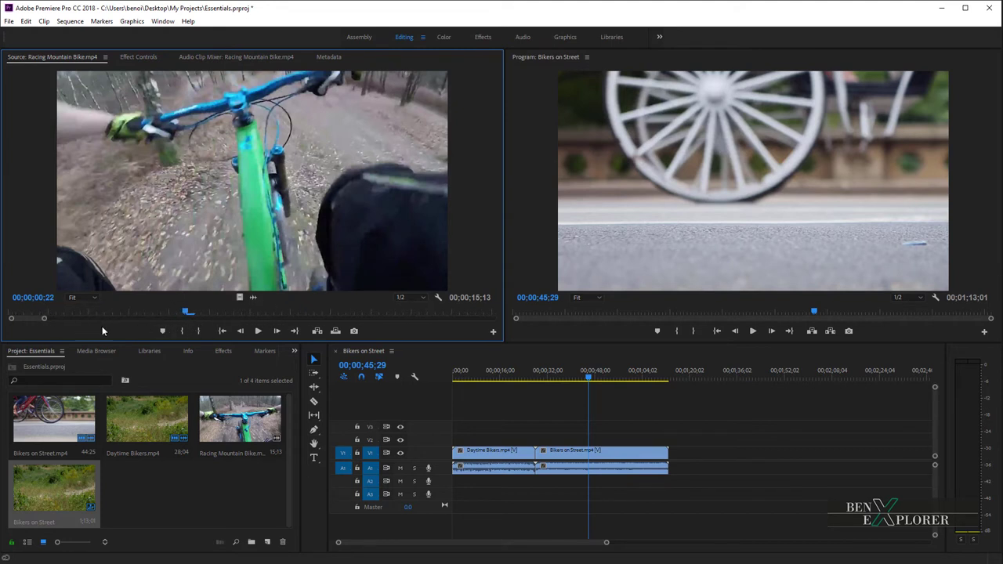
pyautogui.moveTo(32, 317); pyautogui.dragTo(106, 317)
pyautogui.moveTo(300, 322); pyautogui.dragTo(494, 317)
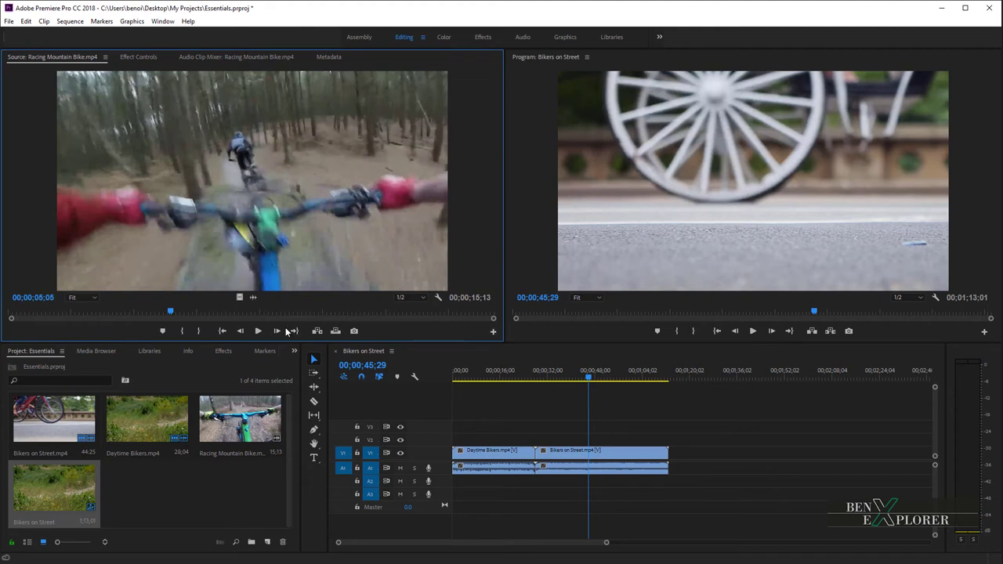
# Step: Play Racing Mountain Bike forward, then backward with J, stopping at 00;00;06;12
pyautogui.click(258, 332)
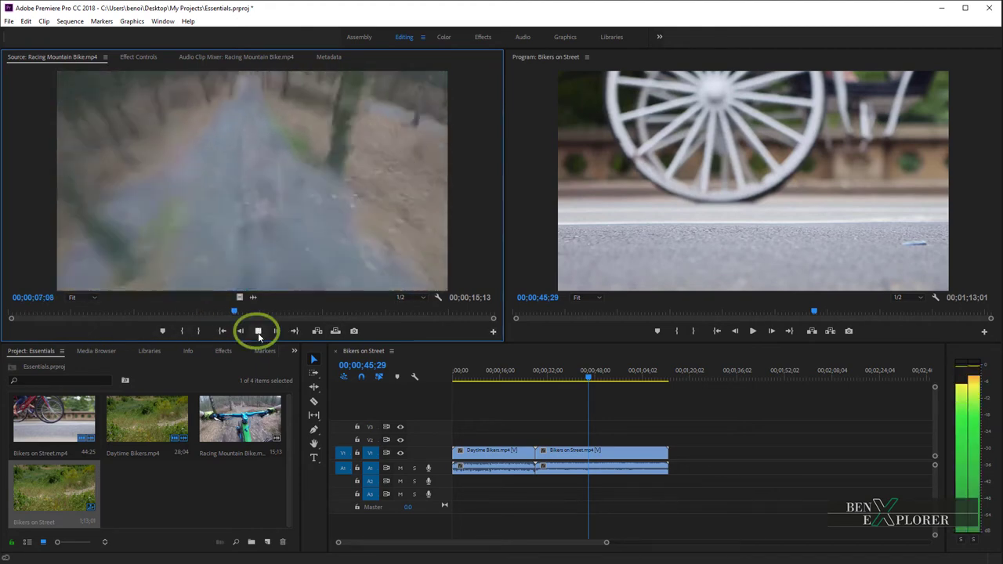
pyautogui.click(259, 332)
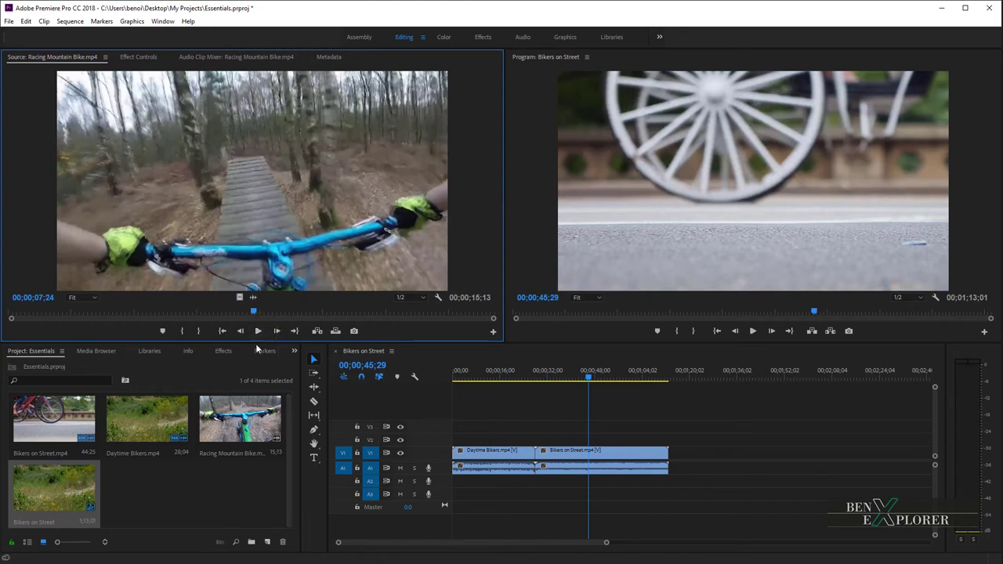
pyautogui.press('space')
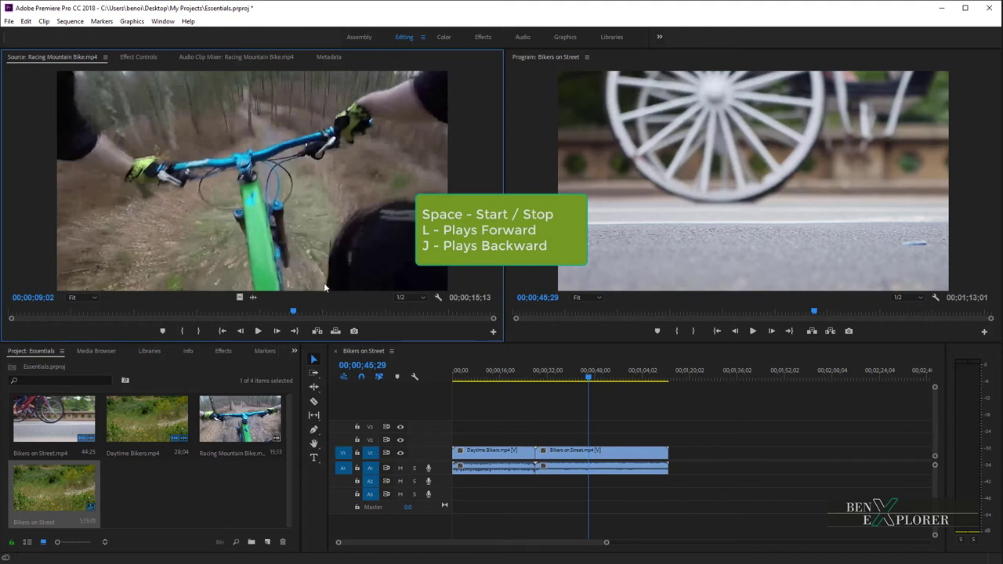
pyautogui.press('space')
pyautogui.press('space')
pyautogui.press('j')
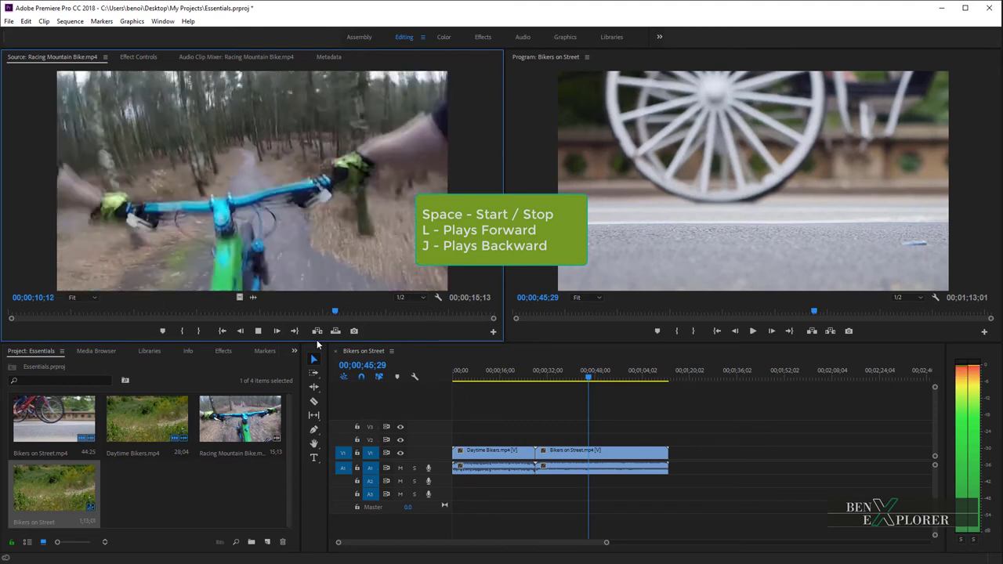
pyautogui.press('space')
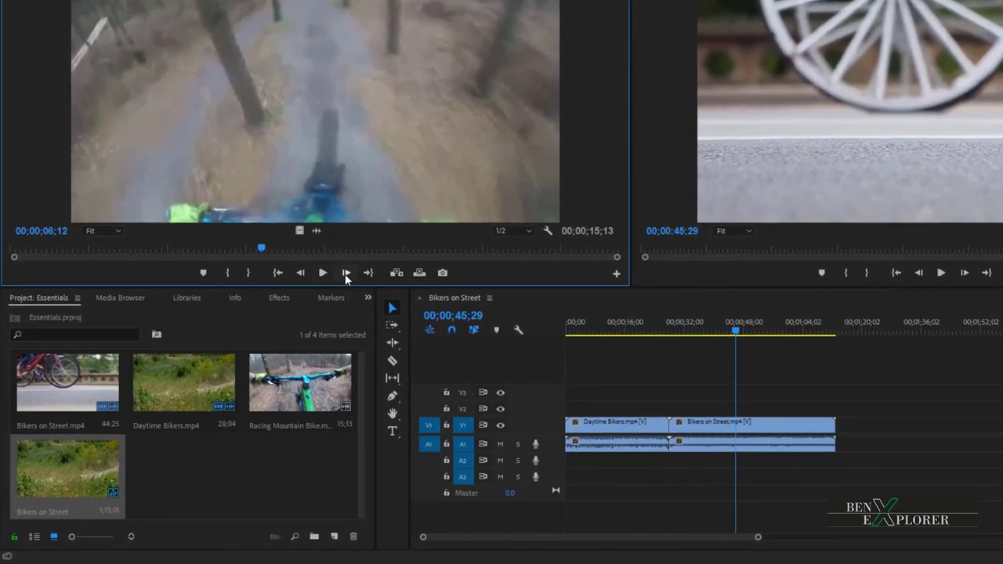
# Step: Step the source clip and the sequence frame by frame to fine-tune their positions
pyautogui.click(345, 273)
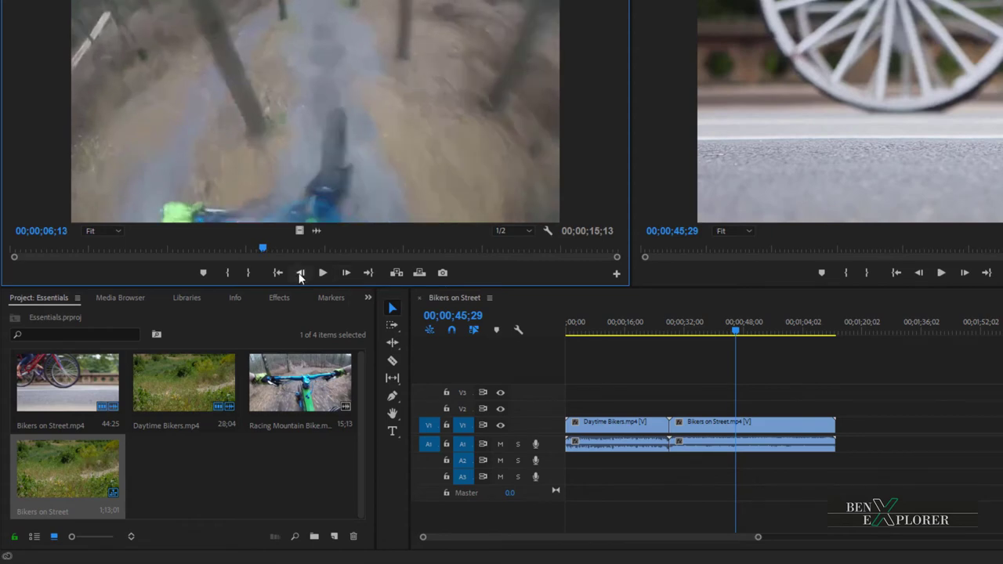
pyautogui.click(301, 274)
pyautogui.click(345, 272)
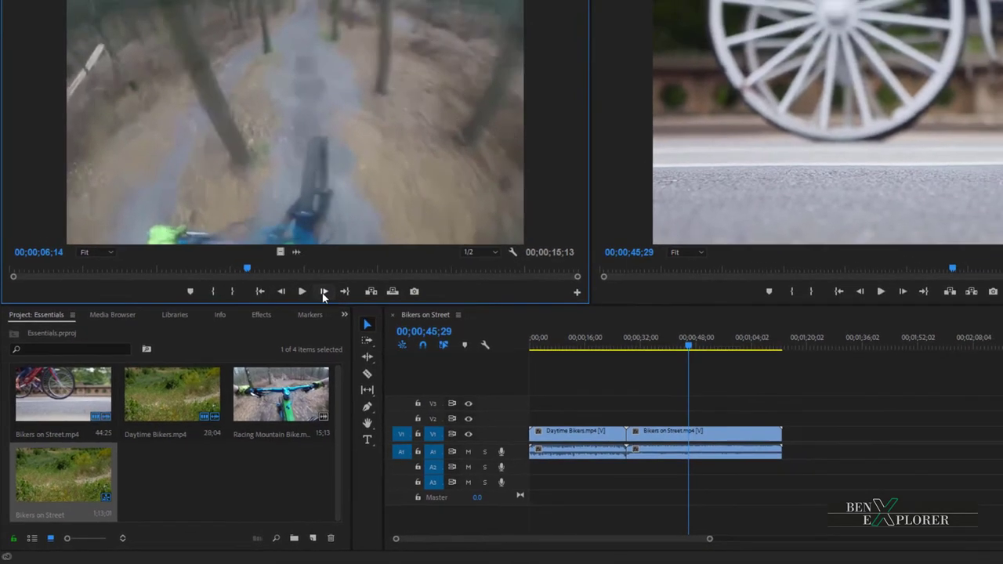
pyautogui.click(328, 290)
pyautogui.click(327, 290)
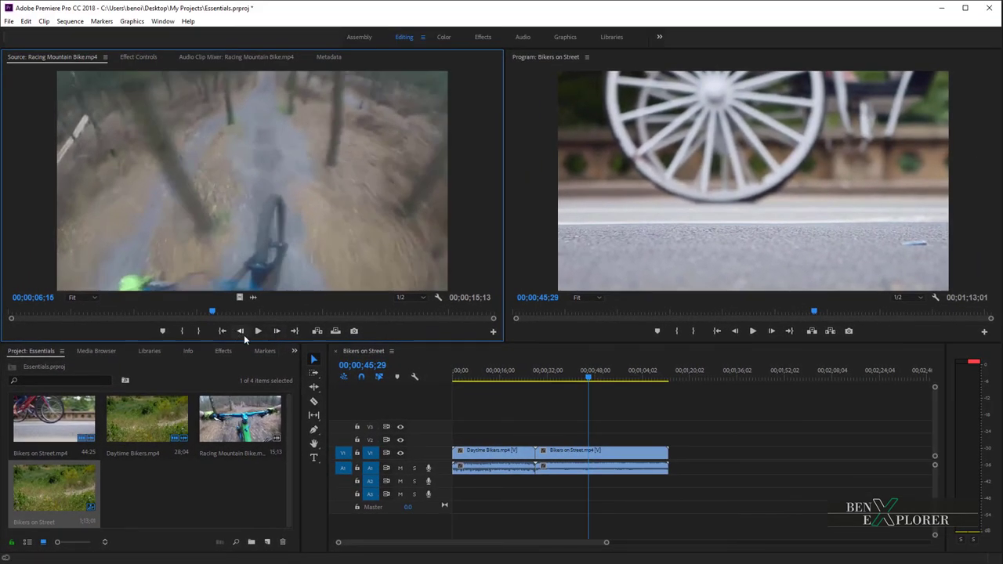
pyautogui.click(242, 334)
pyautogui.click(242, 334)
pyautogui.click(242, 334)
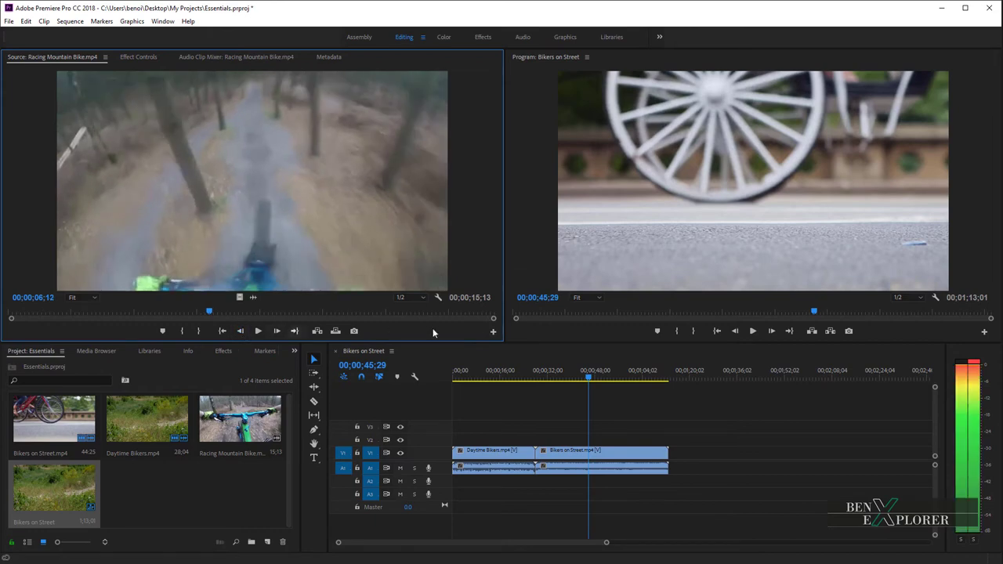
pyautogui.click(771, 331)
pyautogui.click(771, 331)
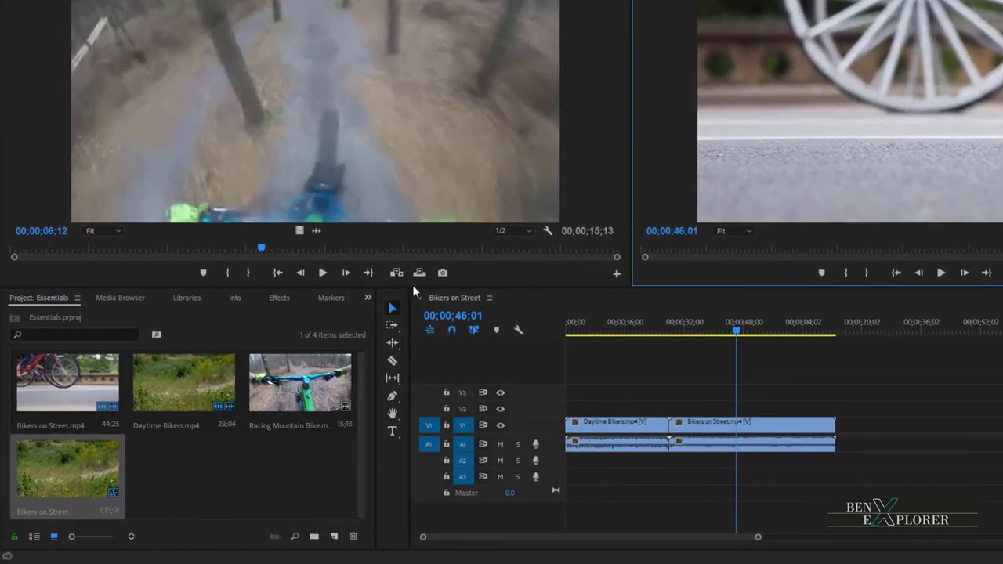
# Step: Mark the source In at 00;00;06;06 and the sequence range from 41;13 to 44;21
pyautogui.moveTo(264, 248)
pyautogui.mouseDown()
pyautogui.moveTo(254, 249)
pyautogui.moveTo(270, 249)
pyautogui.mouseUp()
pyautogui.click(227, 272)
pyautogui.click(251, 272)
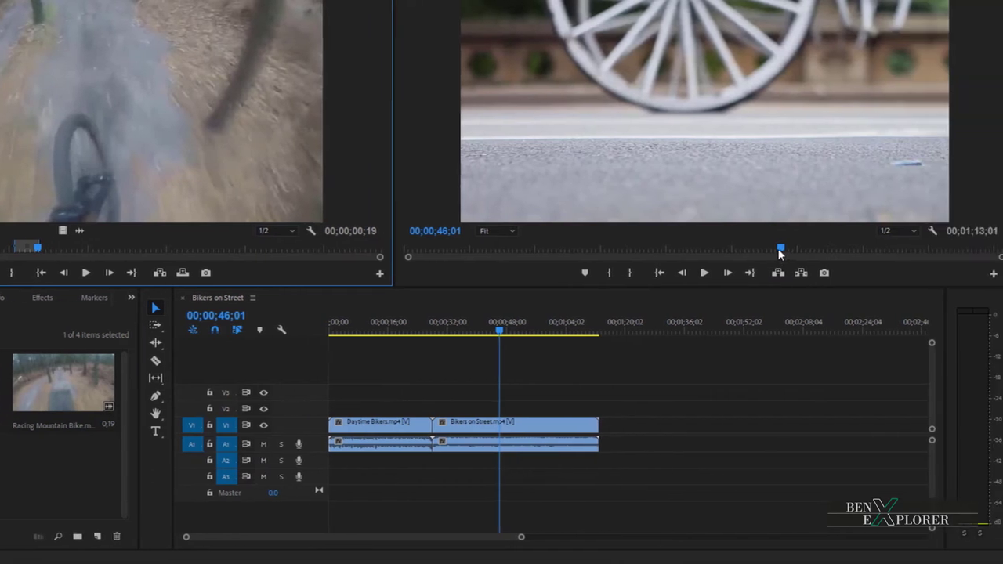
pyautogui.click(981, 247)
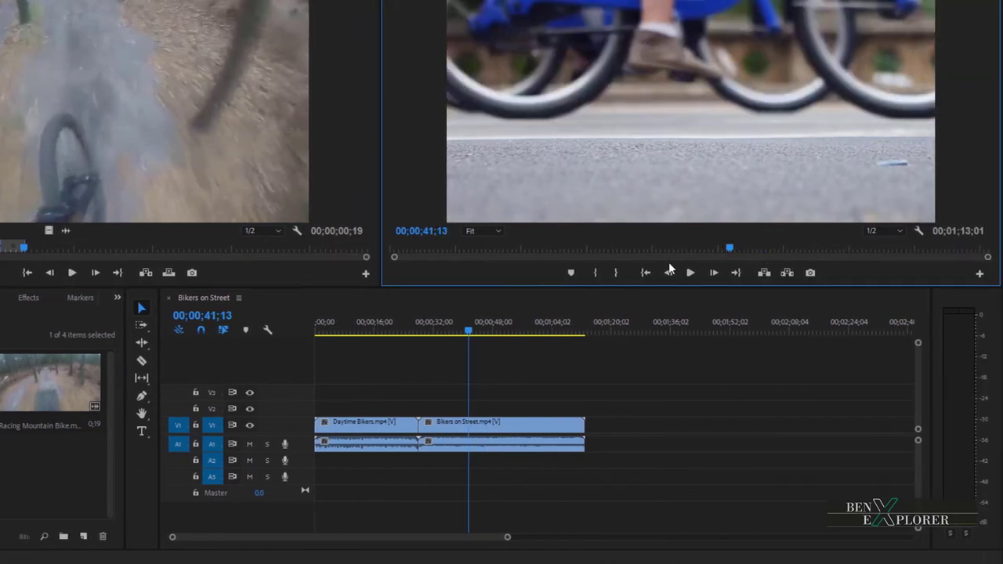
pyautogui.click(596, 272)
pyautogui.click(737, 249)
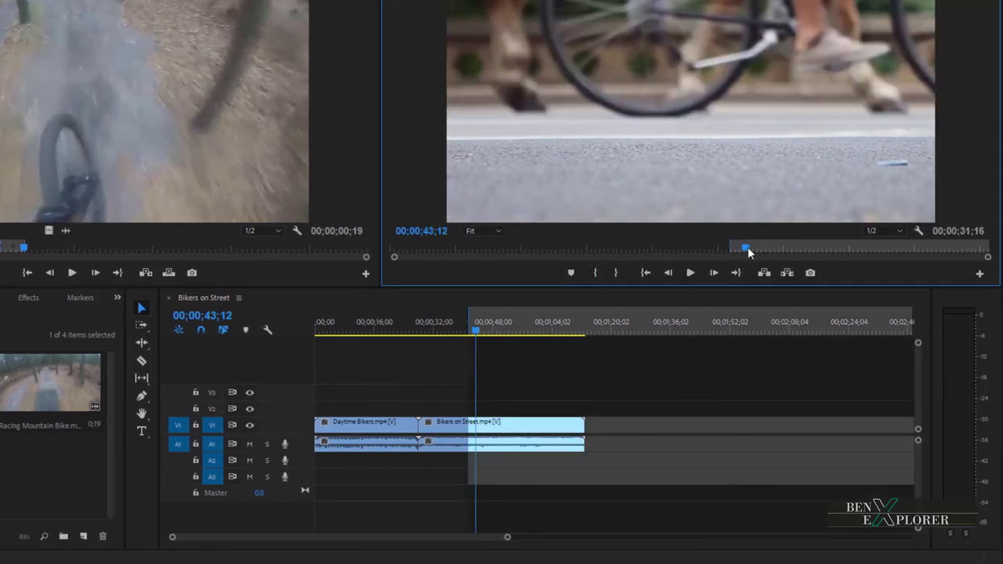
pyautogui.click(617, 273)
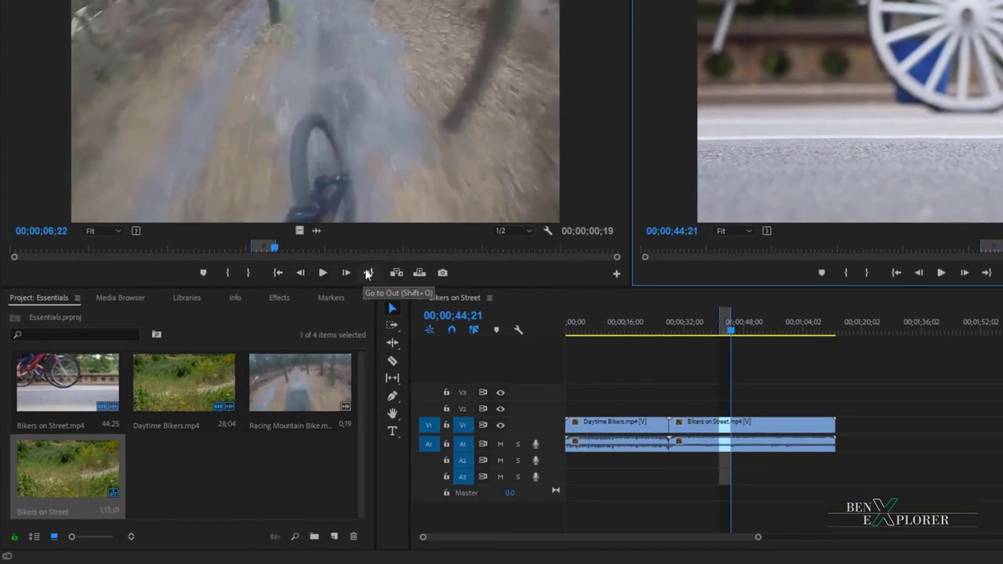
# Step: Jump both monitors to their In points, then the program to its Out at 44;21
pyautogui.click(275, 272)
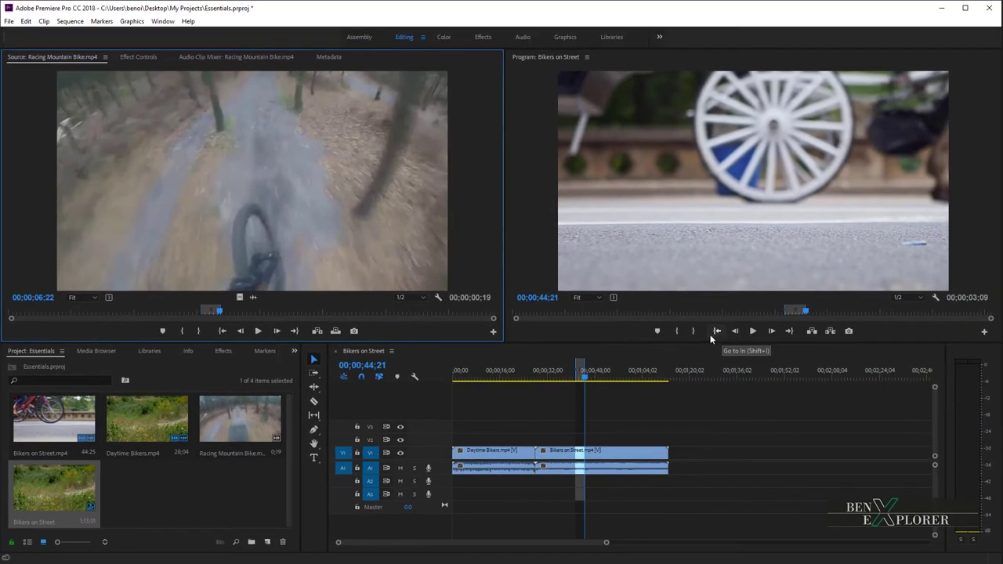
pyautogui.click(890, 274)
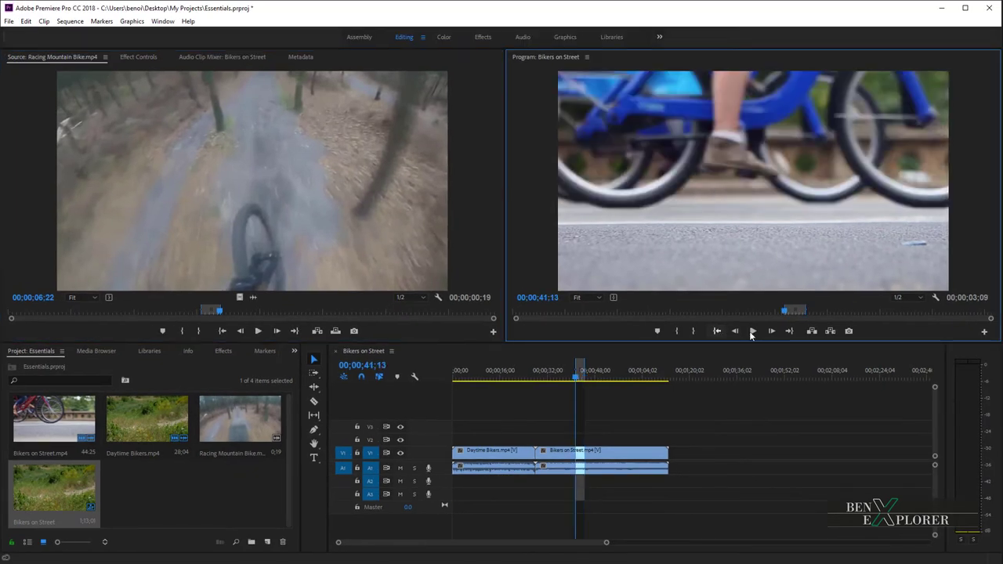
pyautogui.click(789, 330)
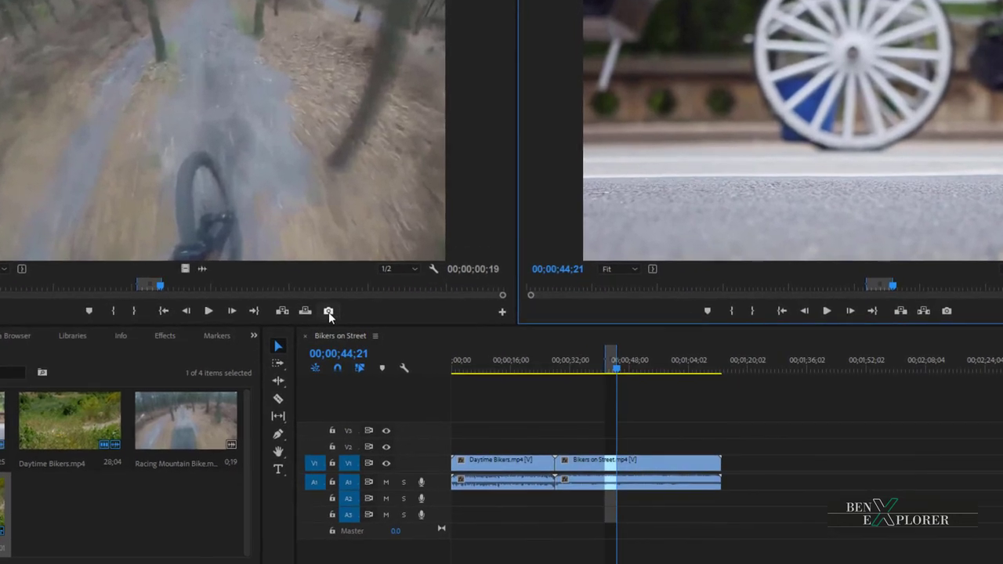
pyautogui.click(353, 331)
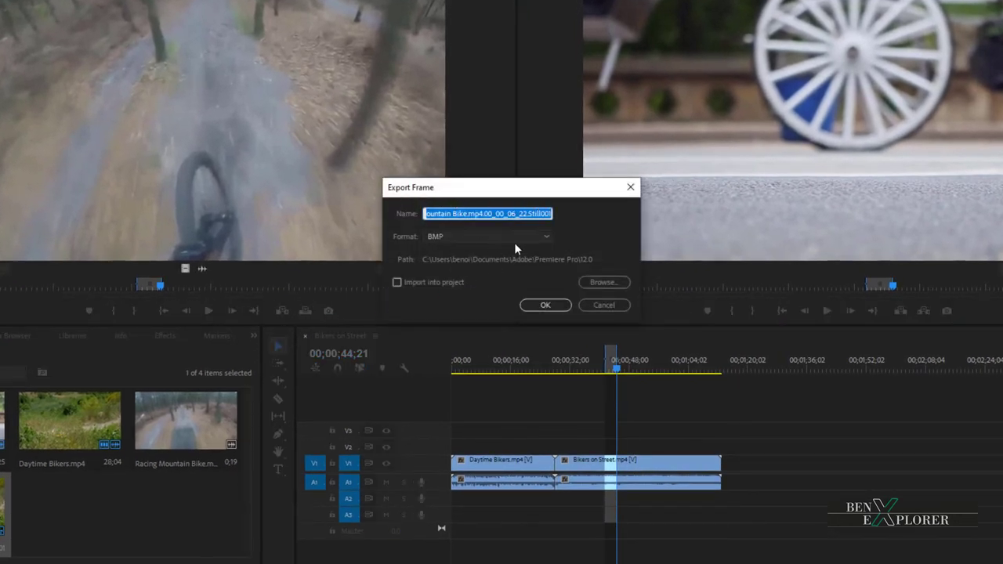
pyautogui.click(547, 237)
pyautogui.click(548, 237)
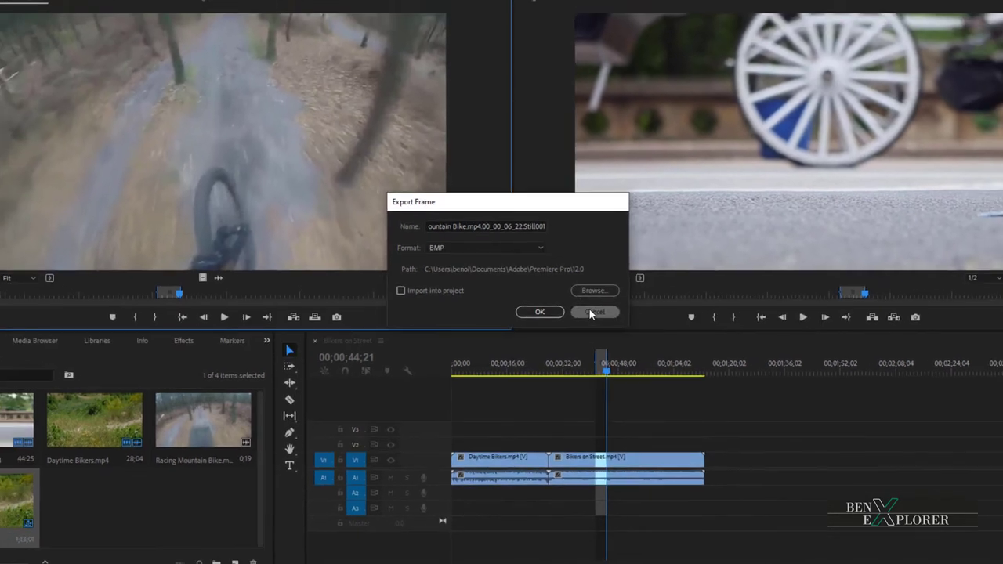
pyautogui.click(600, 305)
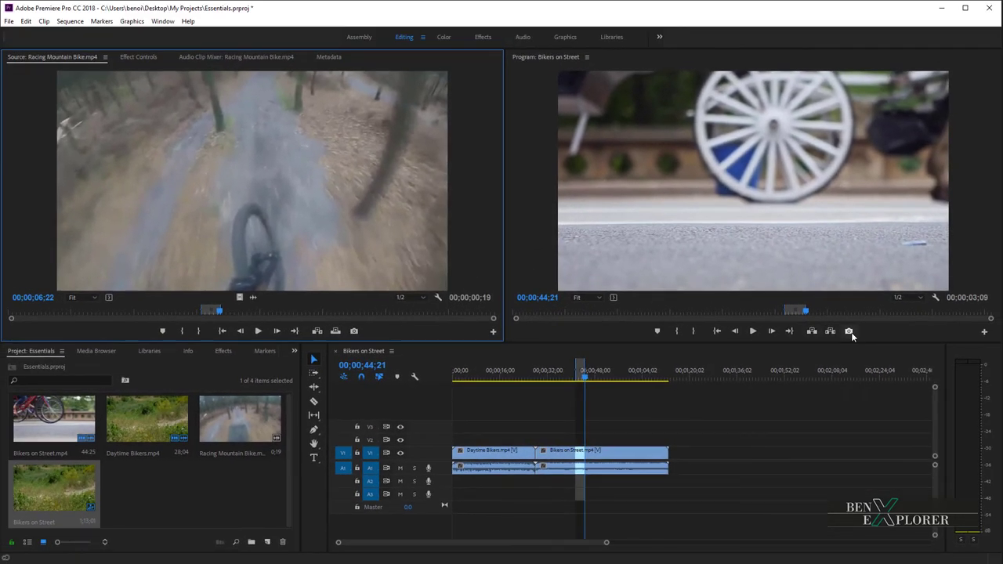
pyautogui.click(599, 302)
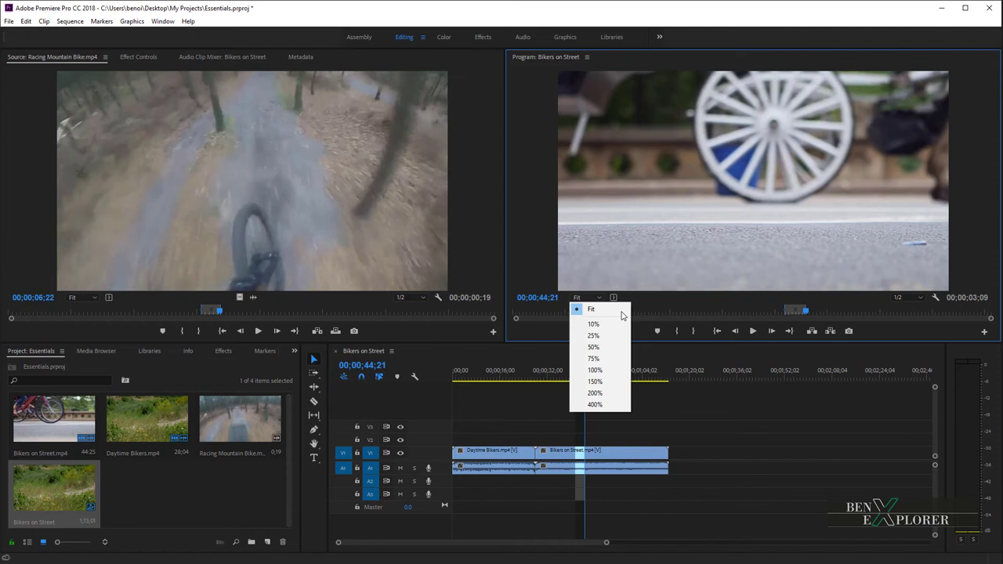
pyautogui.click(596, 381)
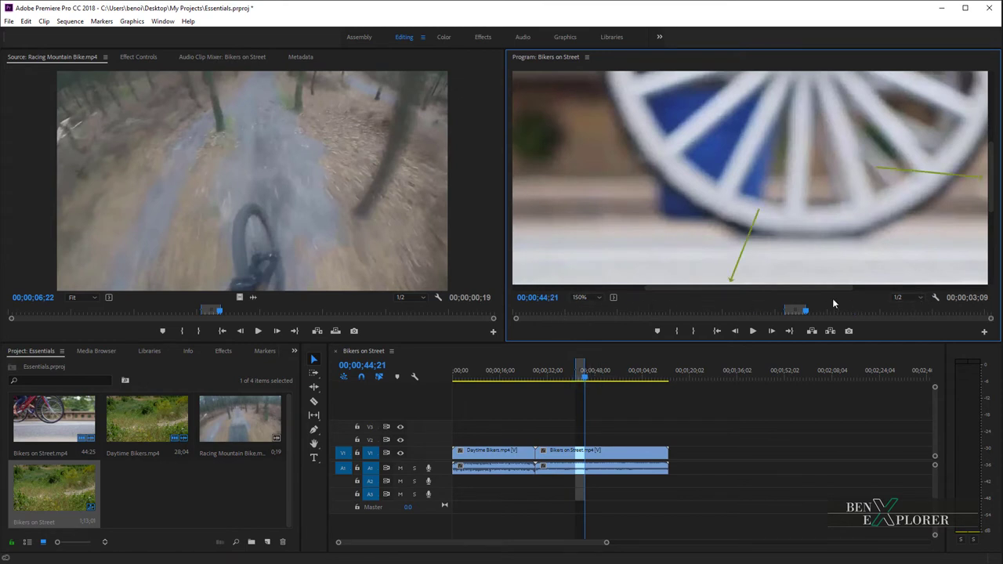
pyautogui.moveTo(990, 184); pyautogui.dragTo(989, 257)
pyautogui.moveTo(823, 288); pyautogui.dragTo(745, 289)
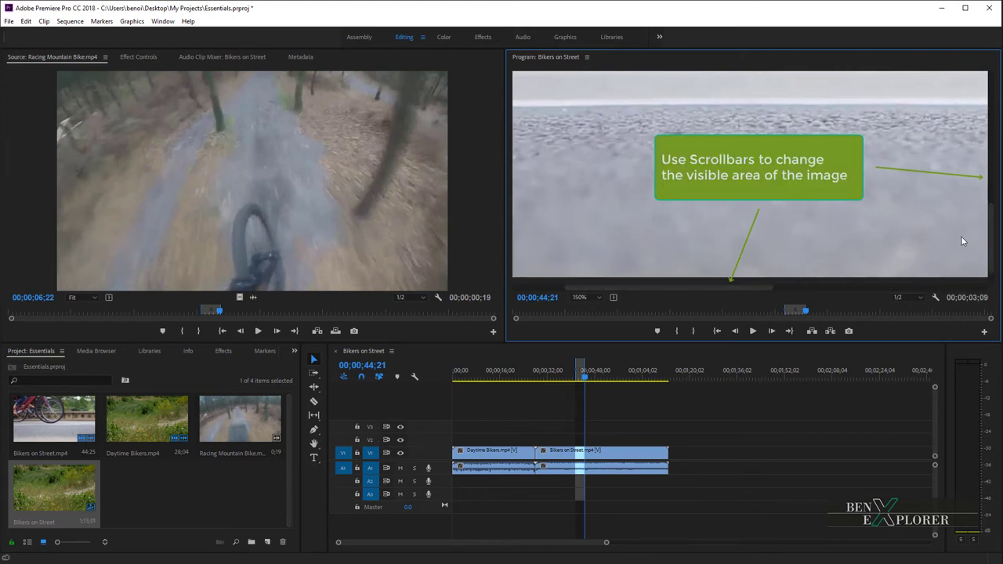
pyautogui.moveTo(991, 235); pyautogui.dragTo(989, 168)
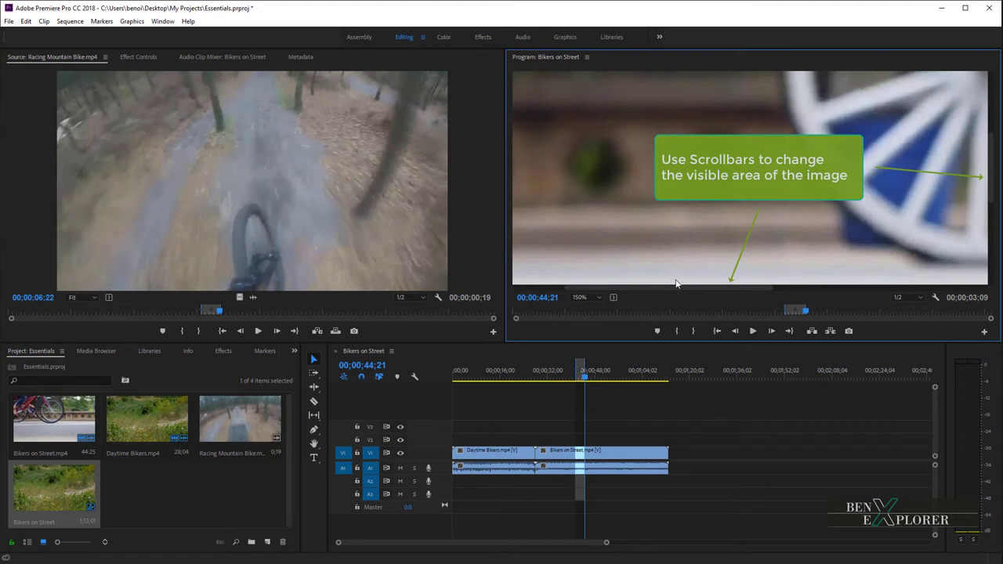
pyautogui.click(599, 297)
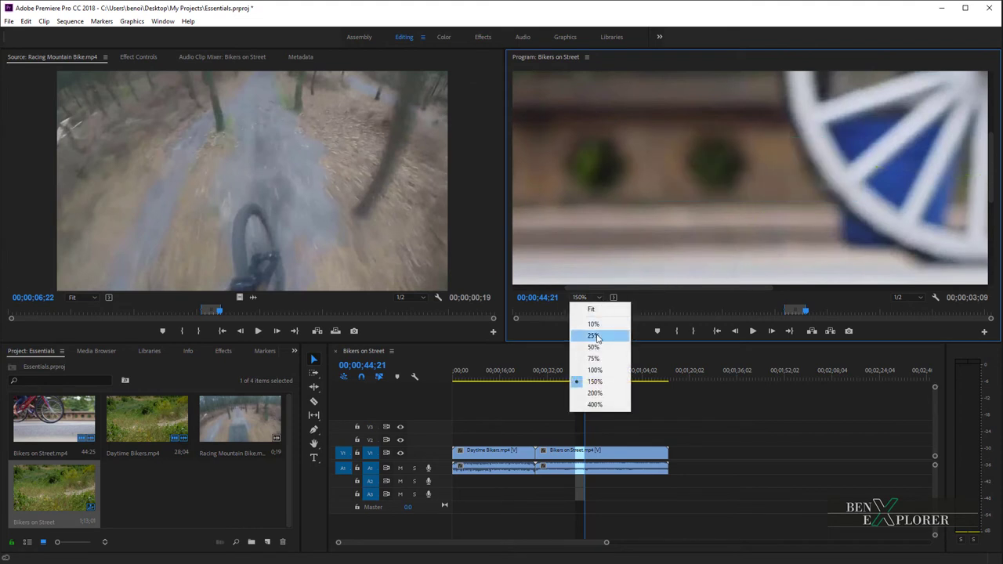
pyautogui.click(595, 335)
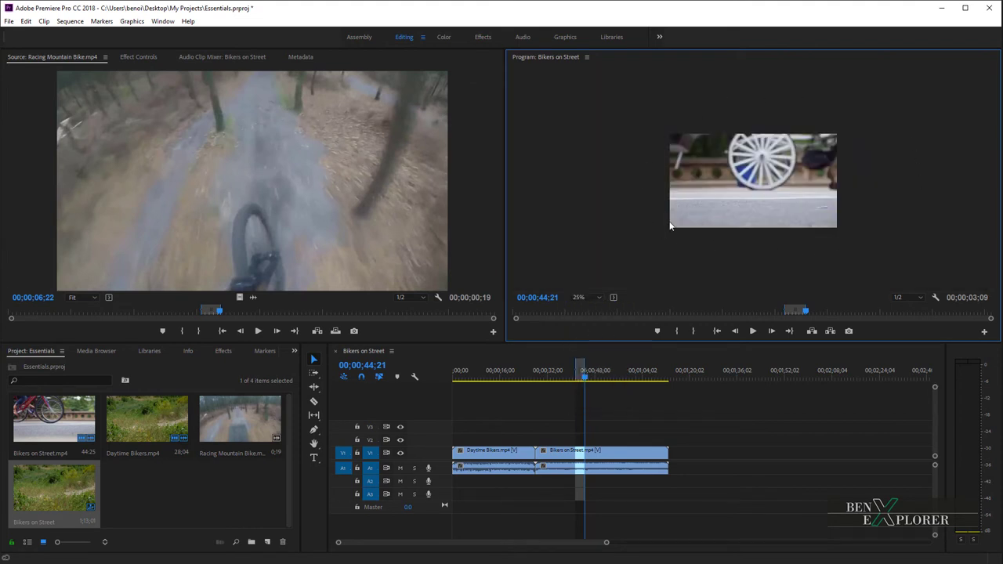
pyautogui.click(598, 297)
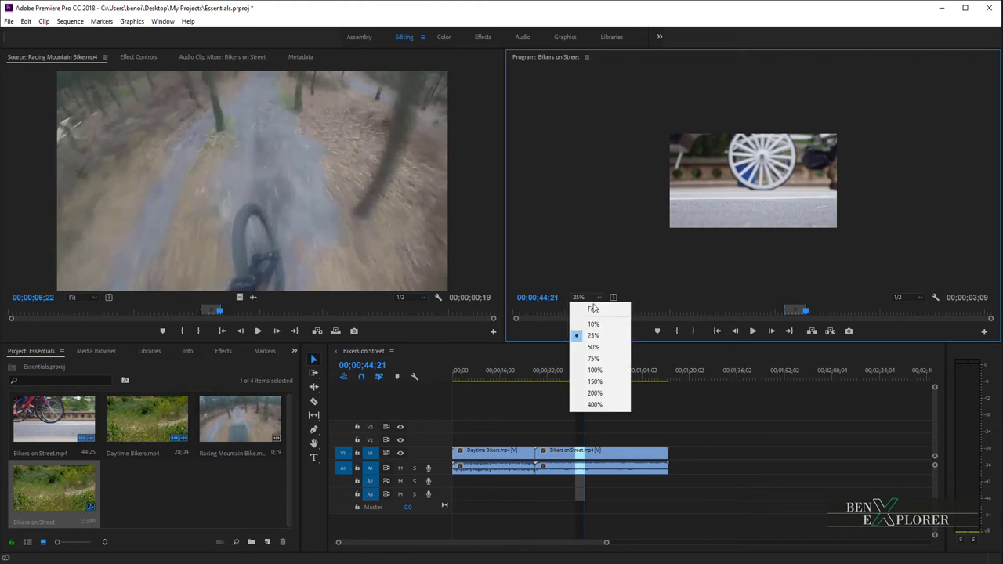
pyautogui.click(596, 349)
pyautogui.click(595, 300)
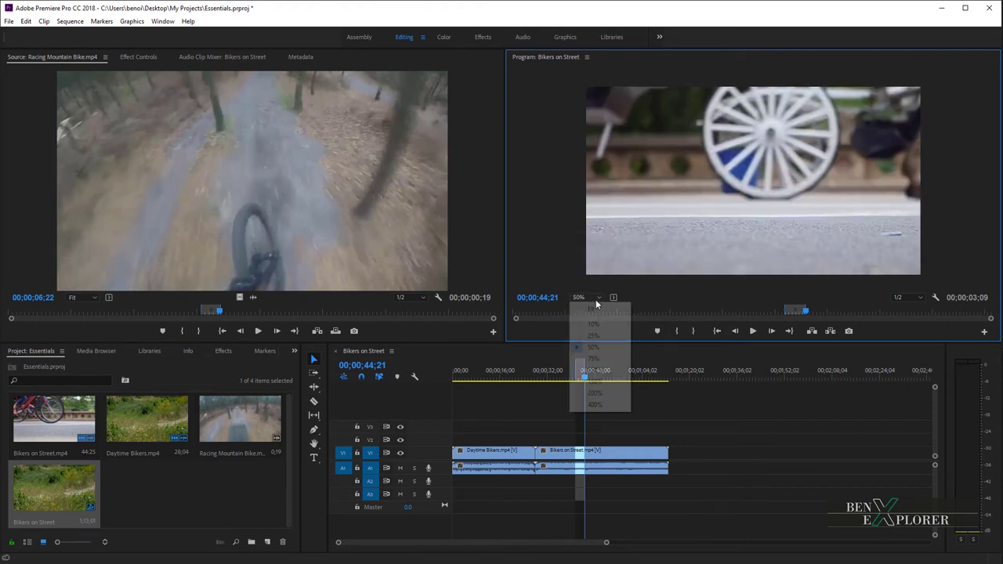
pyautogui.click(597, 310)
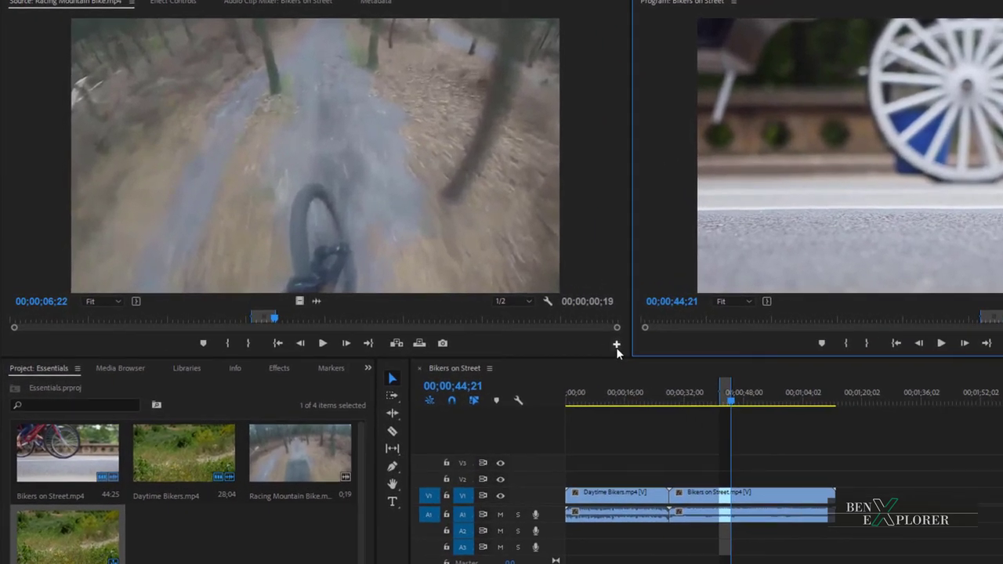
pyautogui.click(569, 339)
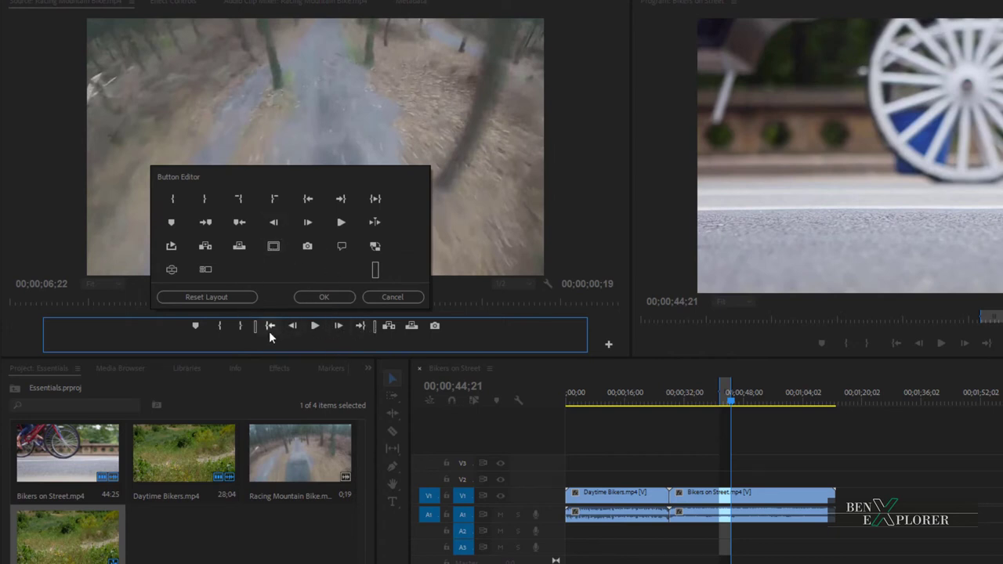
pyautogui.click(401, 299)
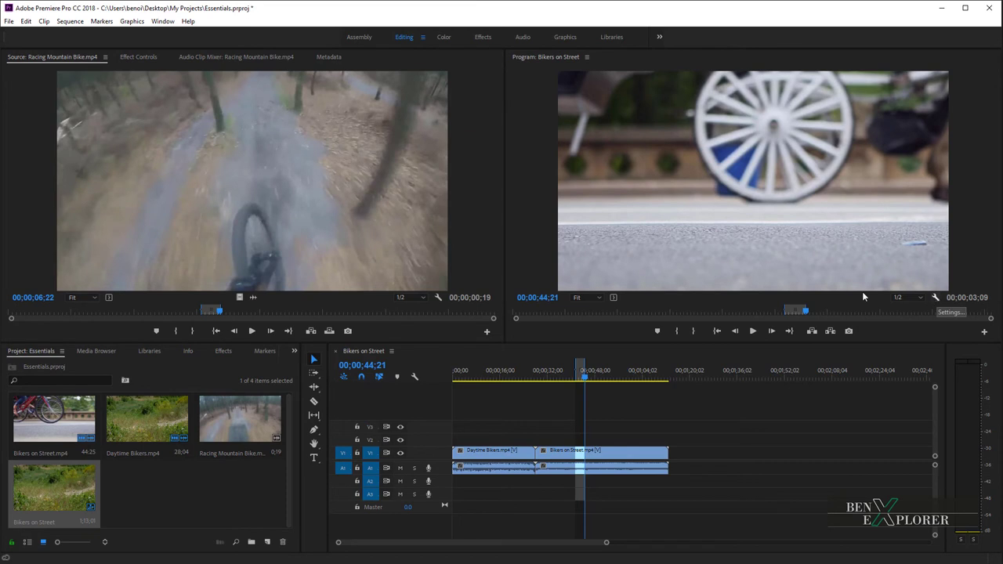
# Step: Show the Source monitor's Playback Resolution options from its Settings menu
pyautogui.click(439, 299)
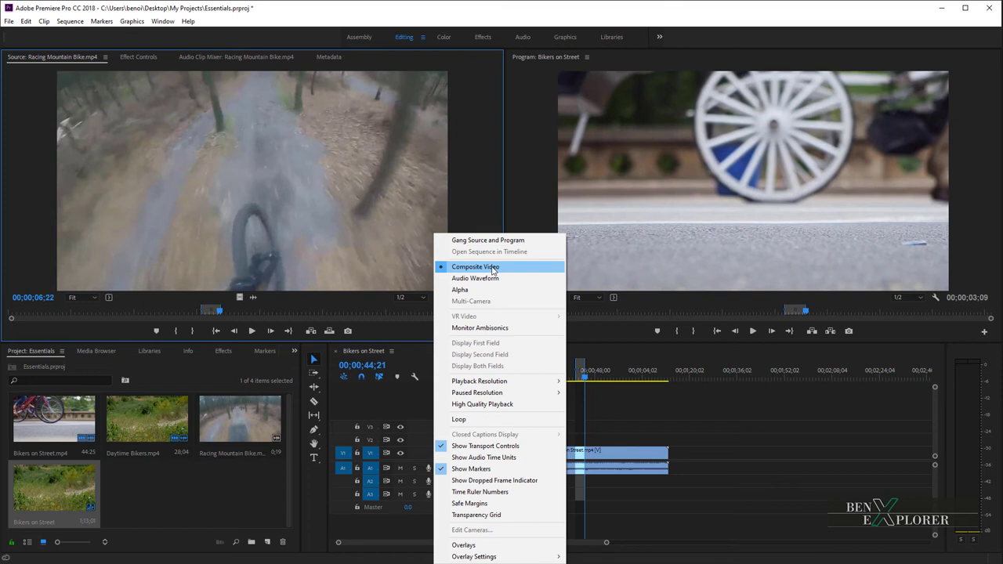
pyautogui.moveTo(505, 383)
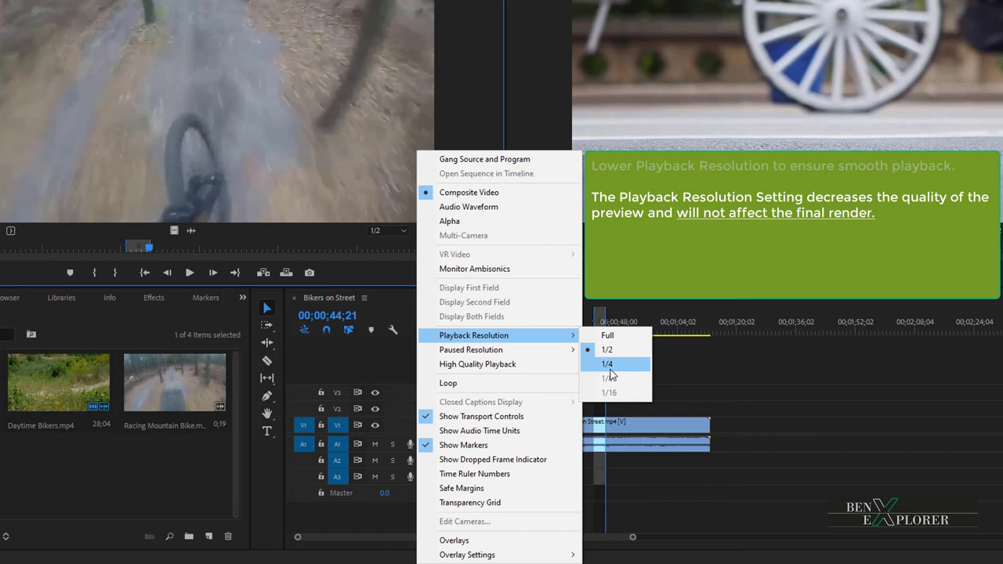
pyautogui.moveTo(565, 350)
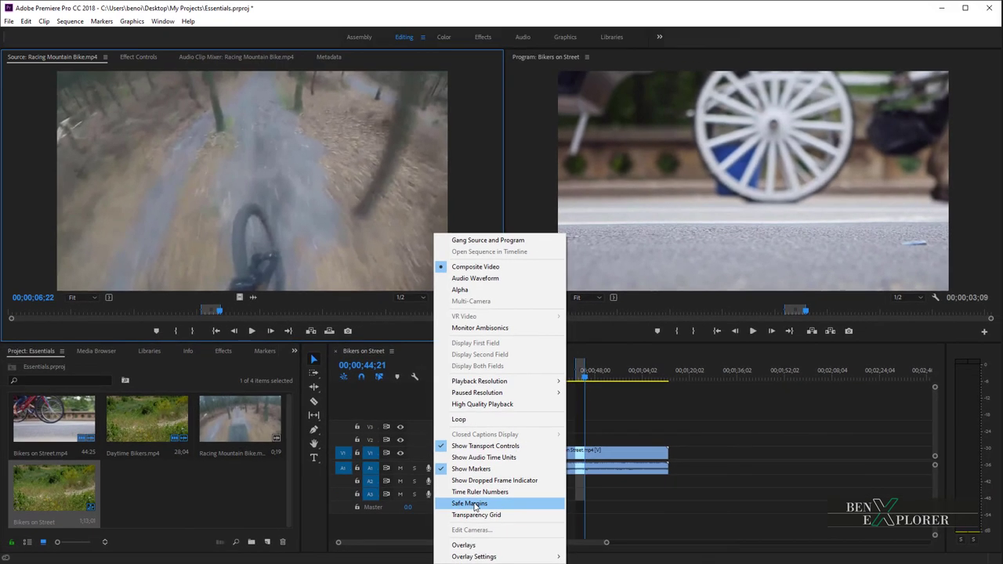
# Step: Turn on Safe Margins in both the Source and Program monitor settings menus
pyautogui.click(474, 504)
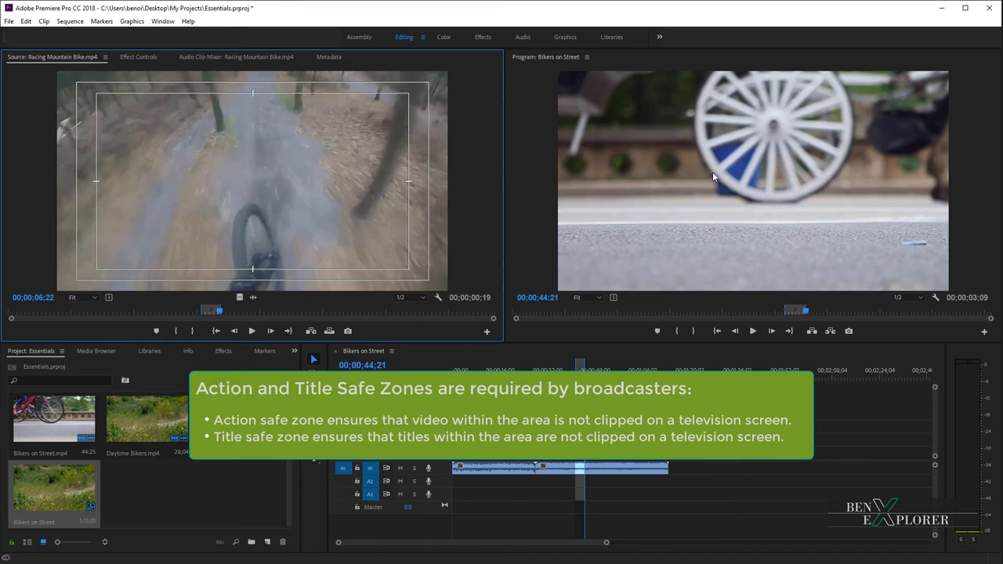
pyautogui.click(935, 297)
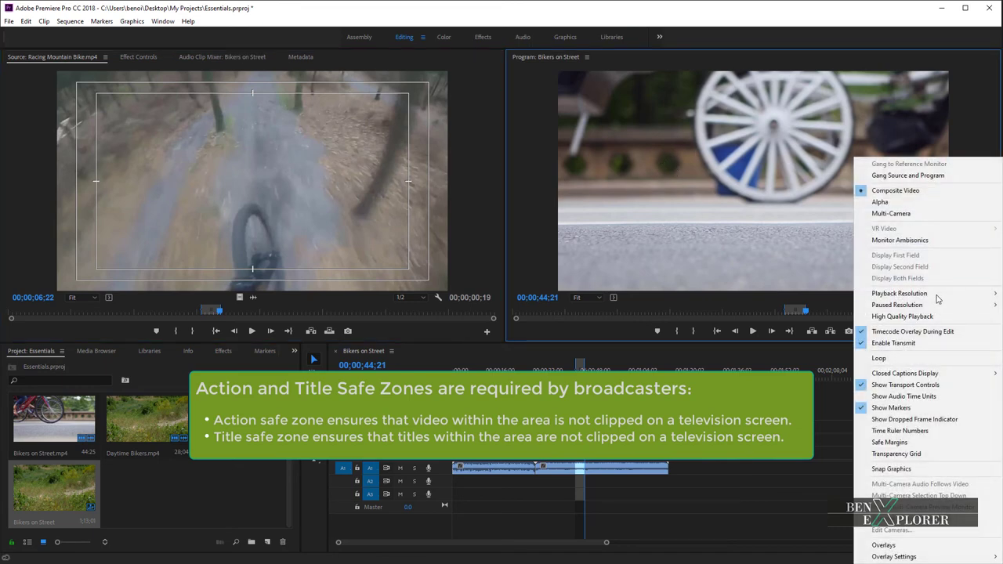
pyautogui.click(889, 442)
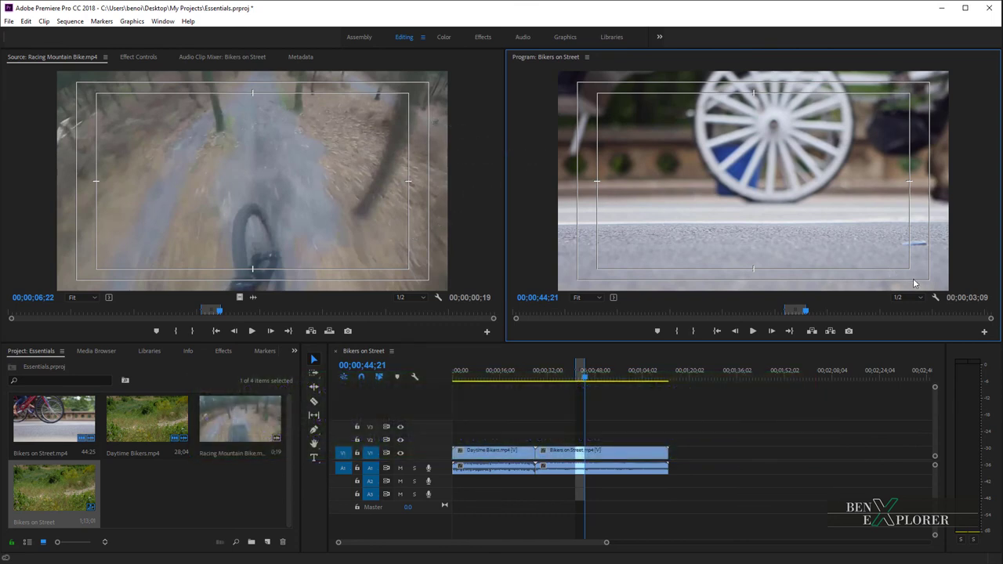
# Step: Enable Show Dropped Frame Indicator in the Program monitor and check its green status dot
pyautogui.click(937, 297)
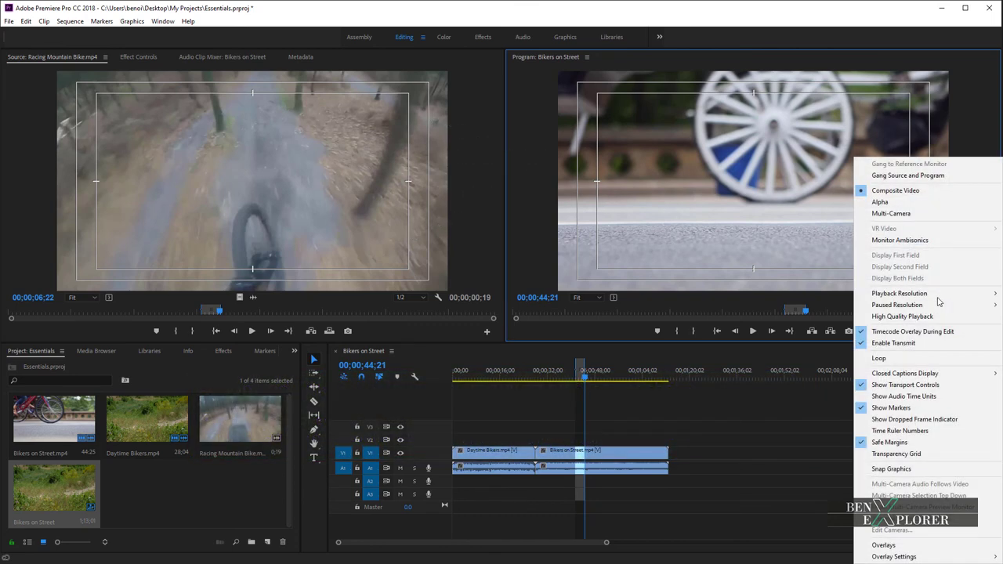
pyautogui.click(921, 421)
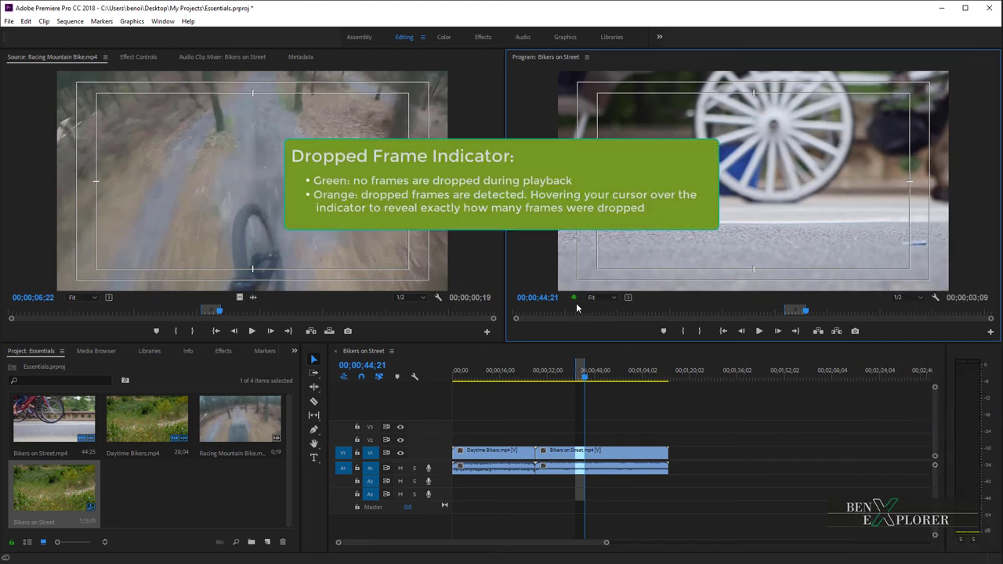
pyautogui.moveTo(575, 298)
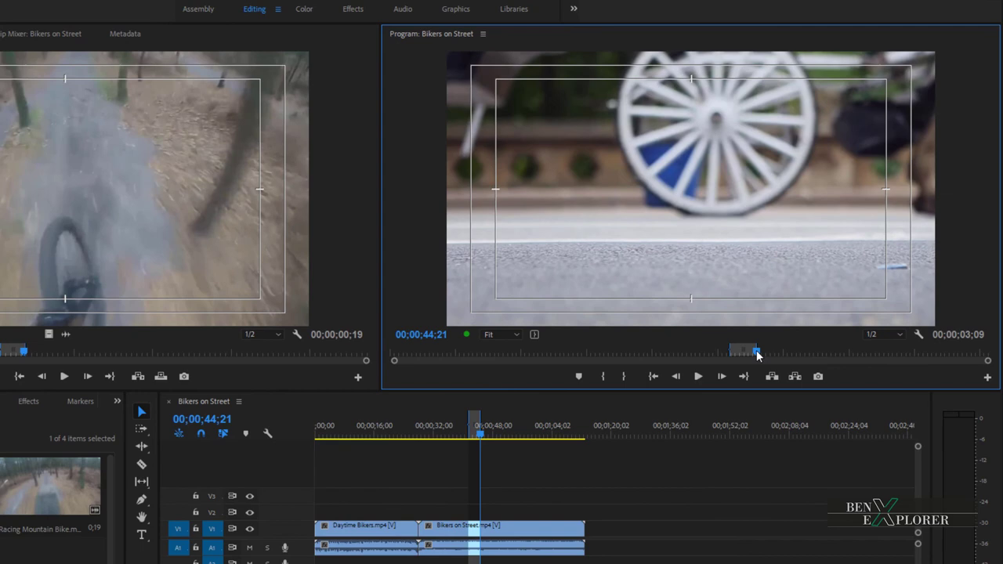
# Step: Scrub the Bikers on Street sequence past the stone wall shot to the street shot at 00;00;54;14
pyautogui.moveTo(805, 310); pyautogui.dragTo(800, 311)
pyautogui.moveTo(749, 357); pyautogui.dragTo(842, 352)
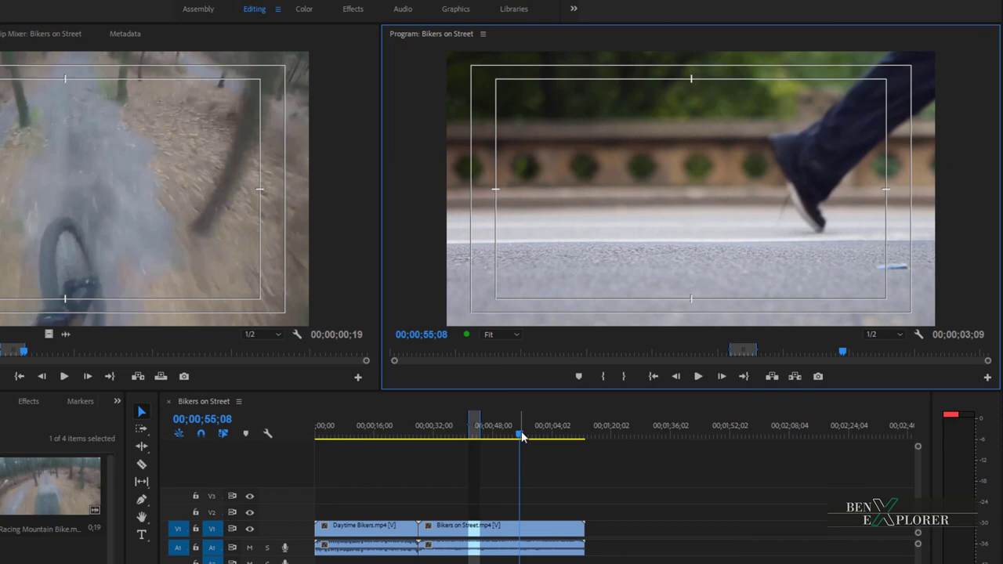
pyautogui.moveTo(521, 437)
pyautogui.mouseDown()
pyautogui.moveTo(408, 434)
pyautogui.moveTo(516, 435)
pyautogui.mouseUp()
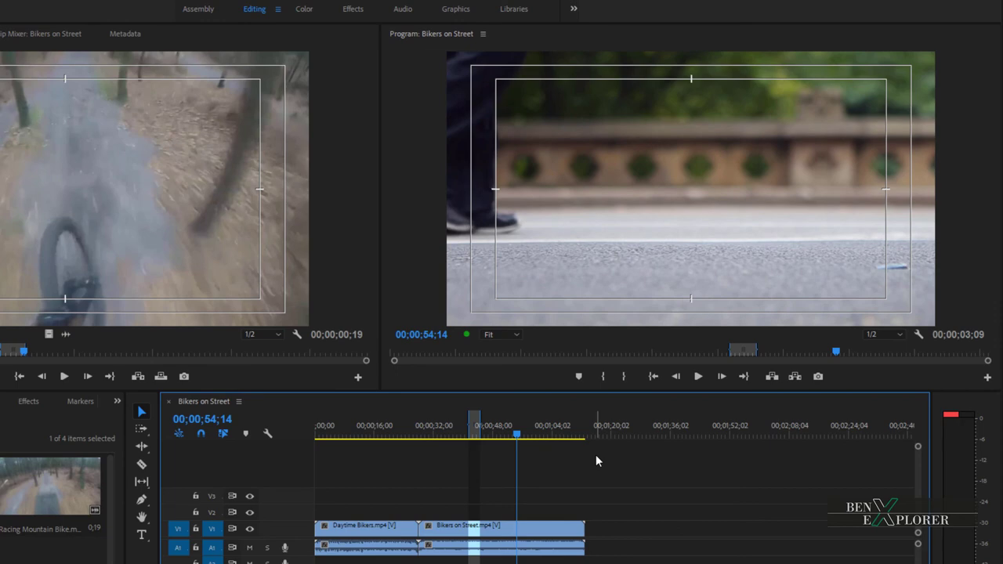